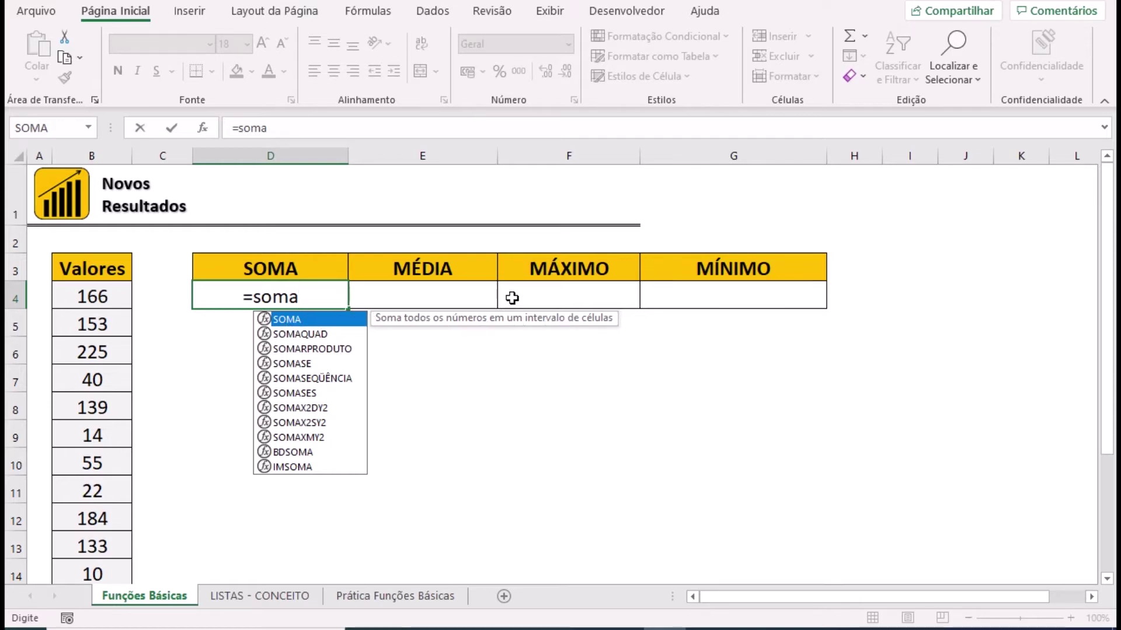
- Complete the SOMA formula in D4 so that it sums the range B3:B18
type("(")
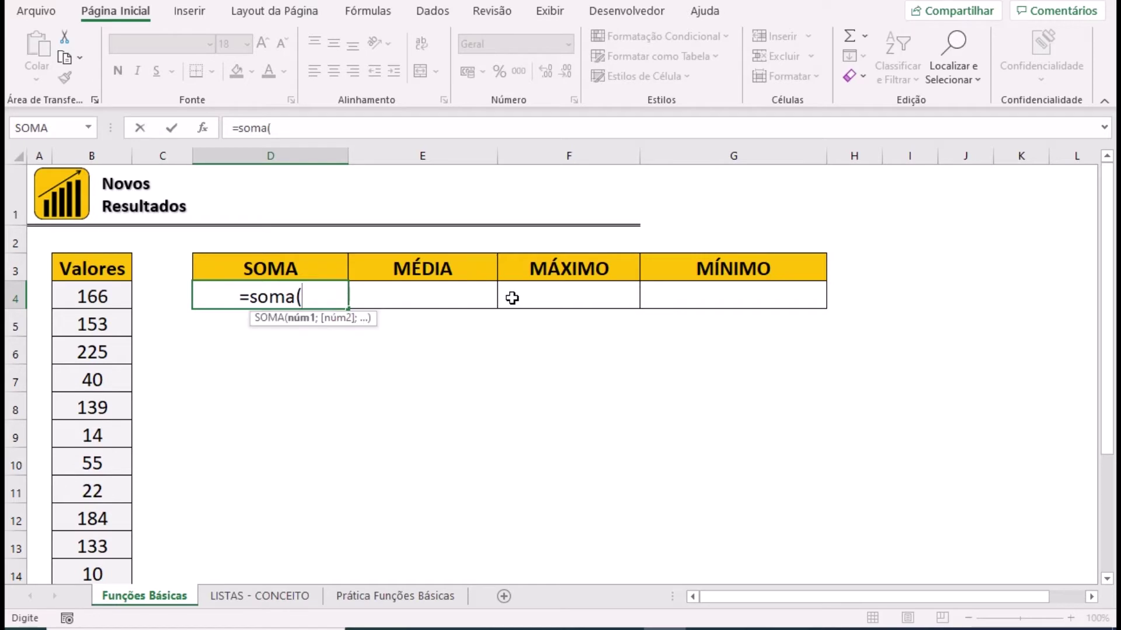
left_click(100, 267)
left_click_drag(100, 267, 88, 555)
scroll(245, 438, "up", 2)
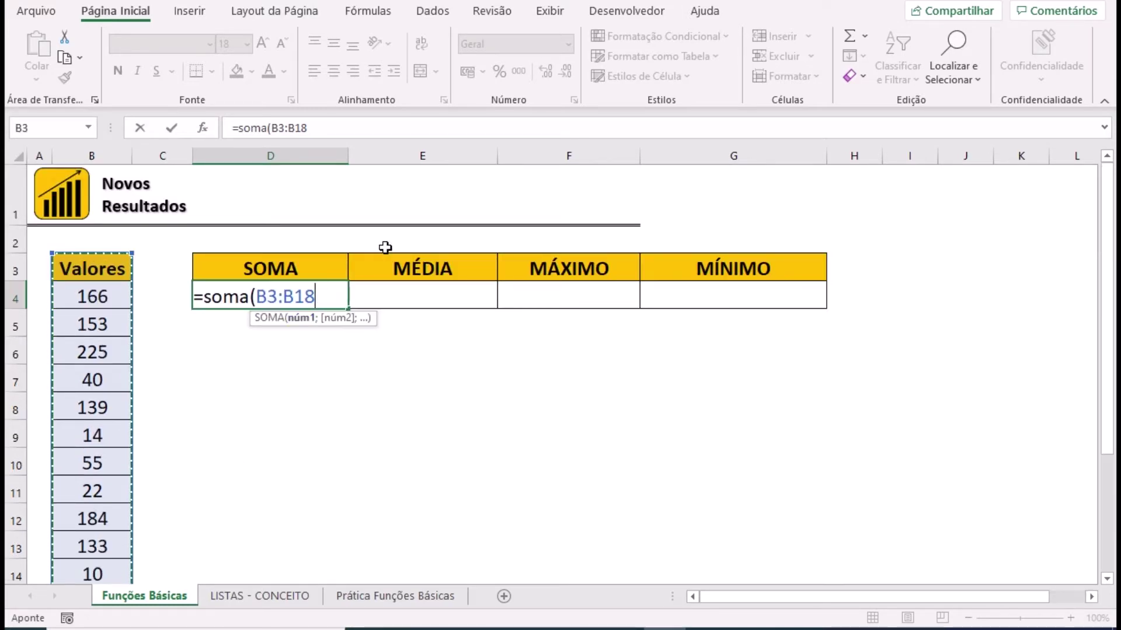
type(")")
key("Return")
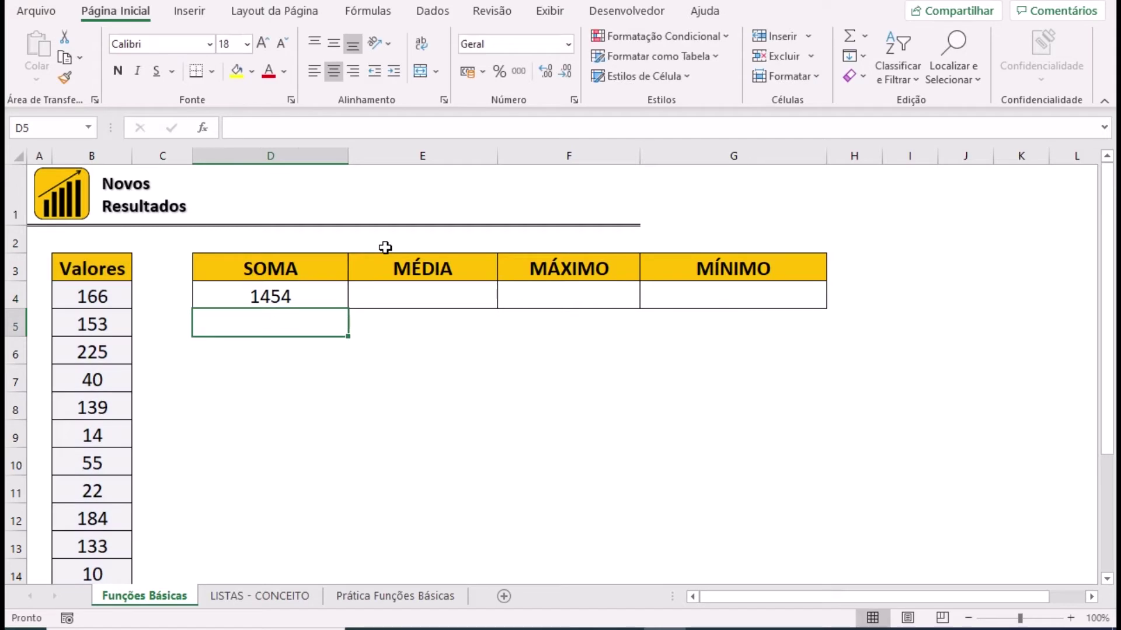
- Start inserting a function in cell D7 and search the function list for "soma"
left_click(292, 377)
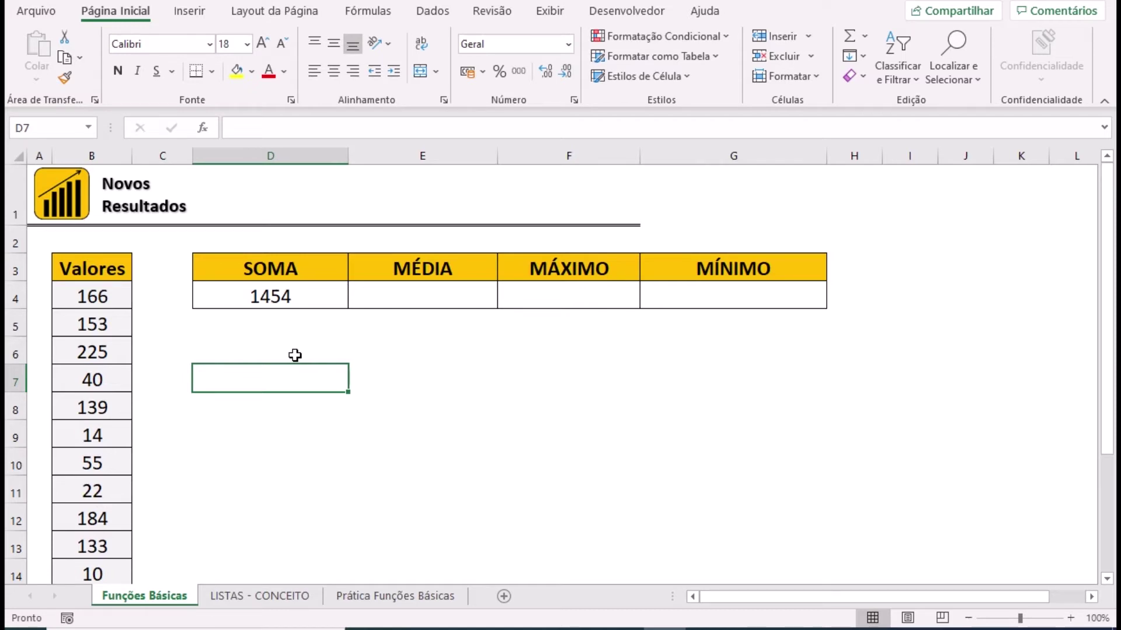
left_click(203, 128)
left_click_drag(526, 175, 491, 250)
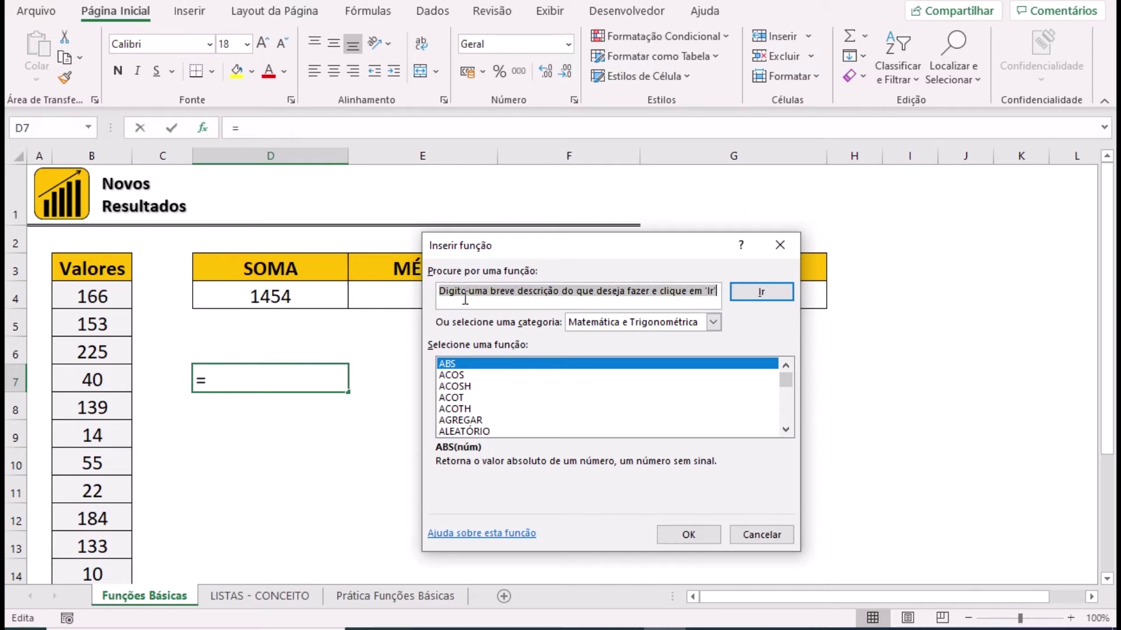
type("soma")
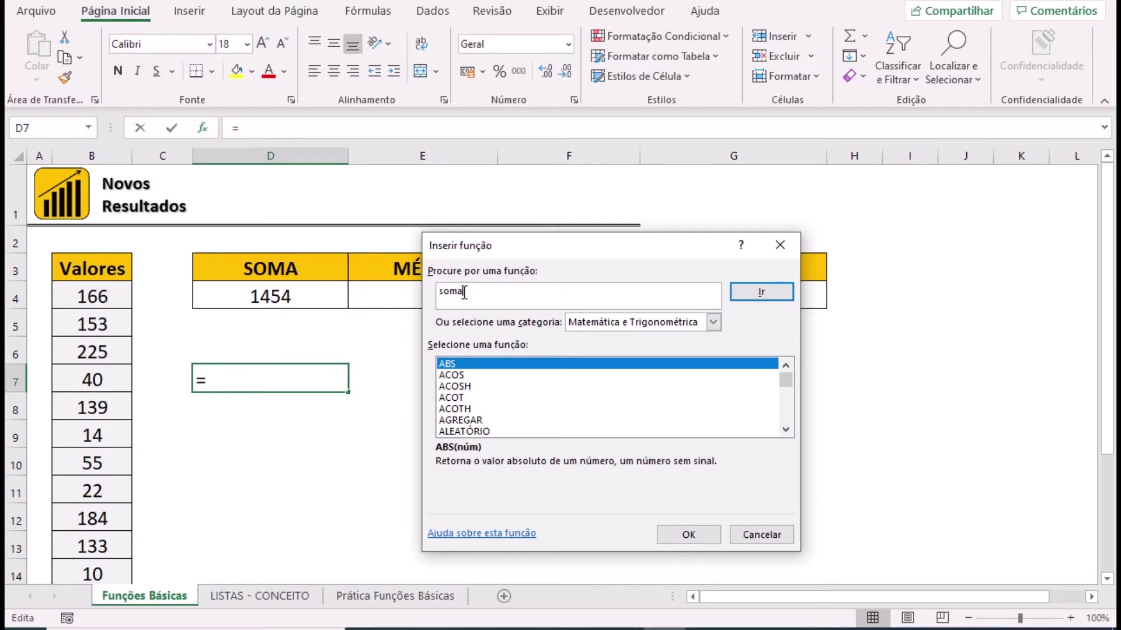
left_click(741, 292)
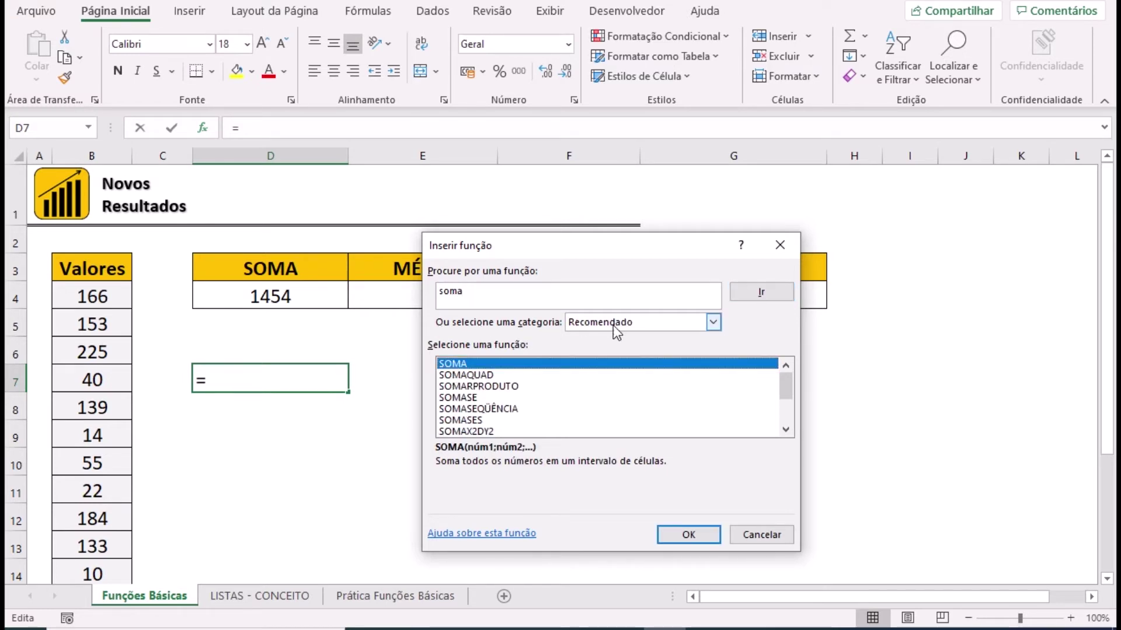
- Examine the descriptions of the suggested functions such as SOMAQUAD, SOMARPRODUTO and SOMASES, returning to SOMA
left_click(473, 375)
left_click(472, 386)
left_click(468, 408)
left_click(469, 431)
left_click(473, 421)
left_click(470, 397)
left_click(466, 364)
- Choose the SOMA function from the Matemática e Trigonométrica category and open its arguments
left_click(713, 323)
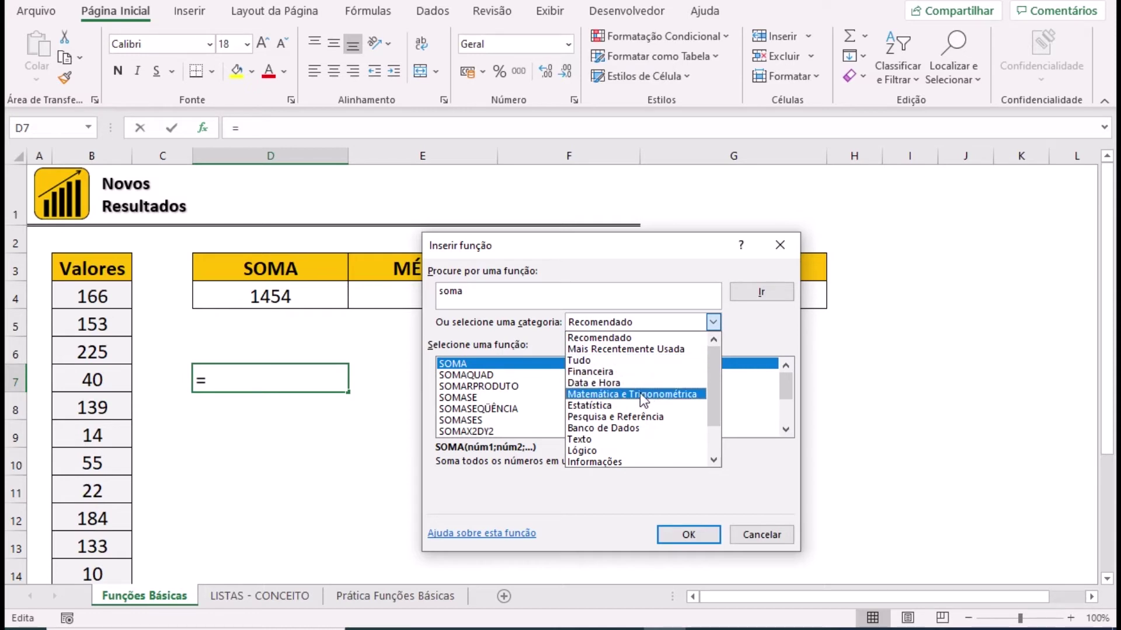
left_click(615, 395)
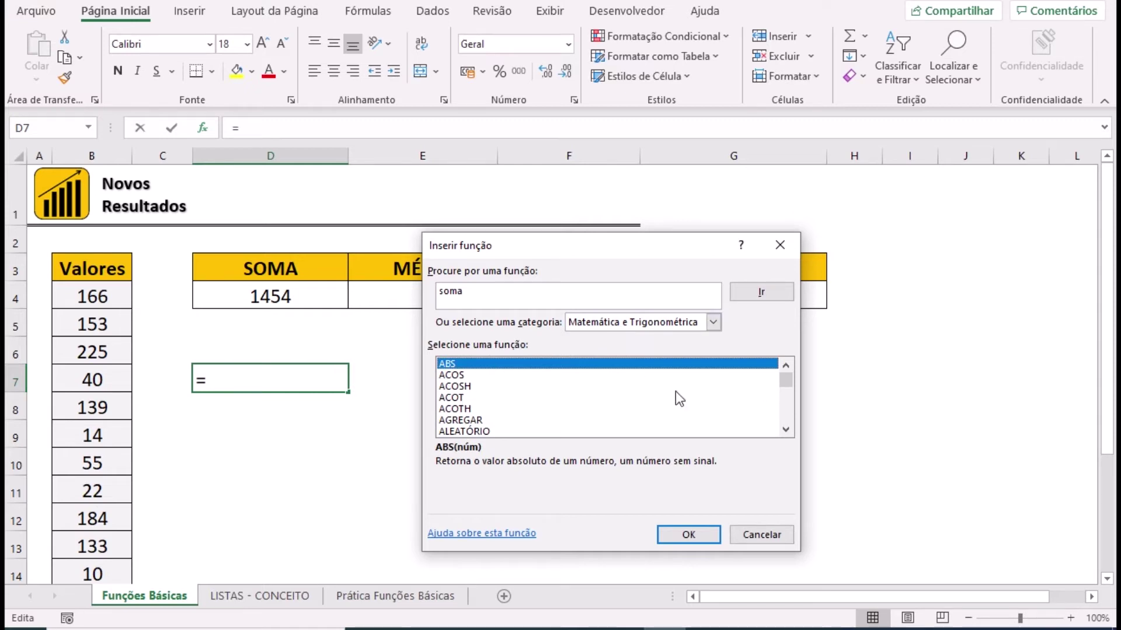
key("s")
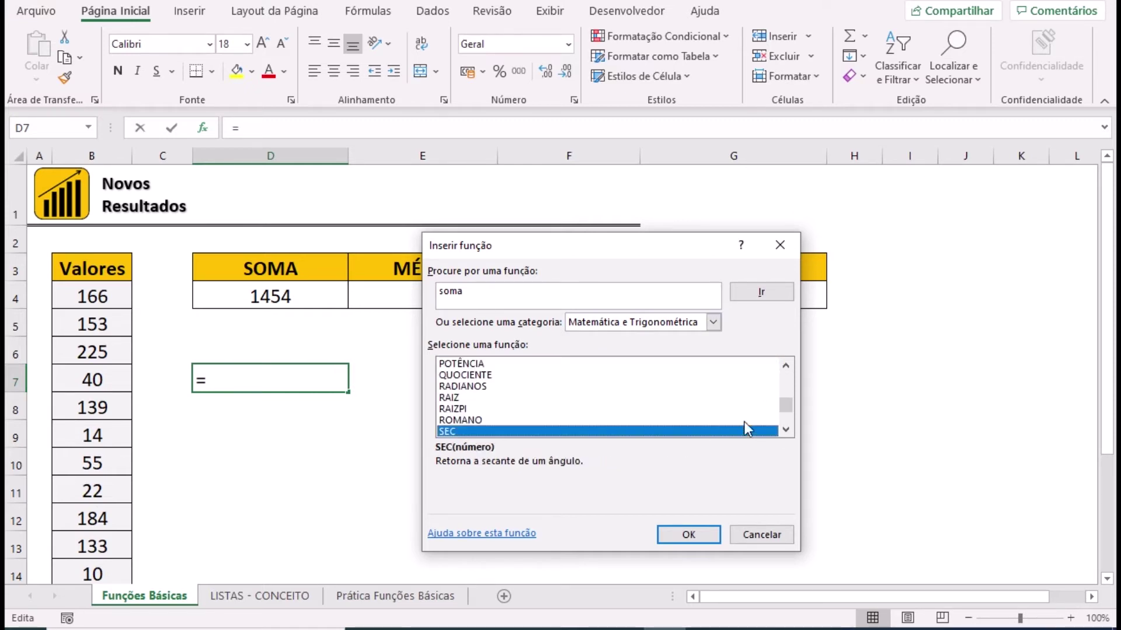
left_click(786, 431)
left_click(785, 430)
left_click(786, 430)
left_click(785, 431)
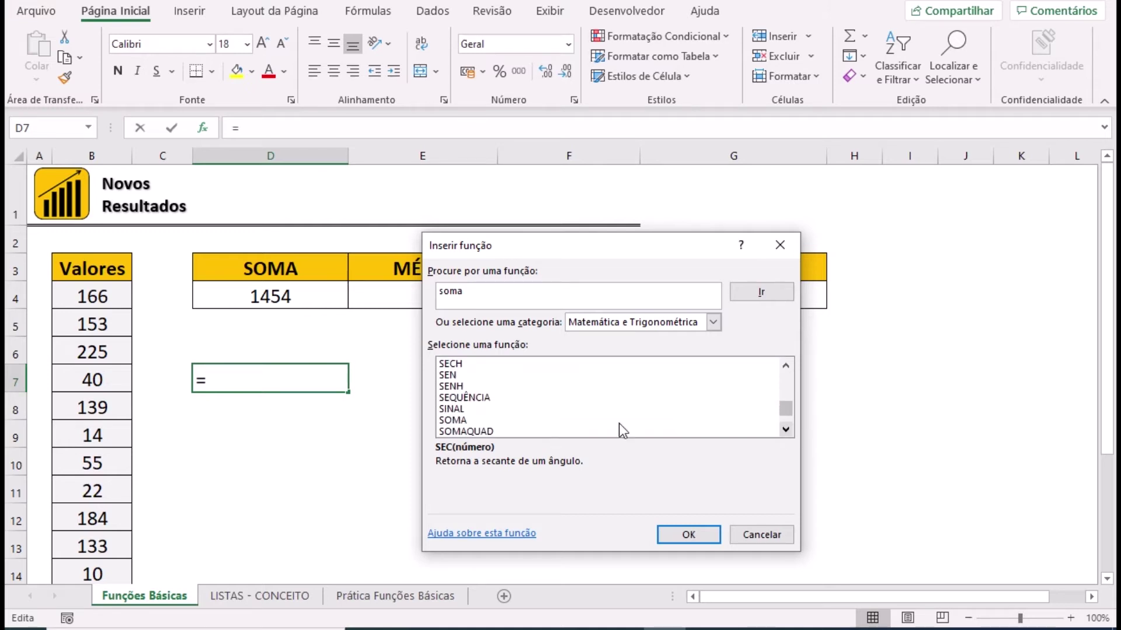
left_click(499, 420)
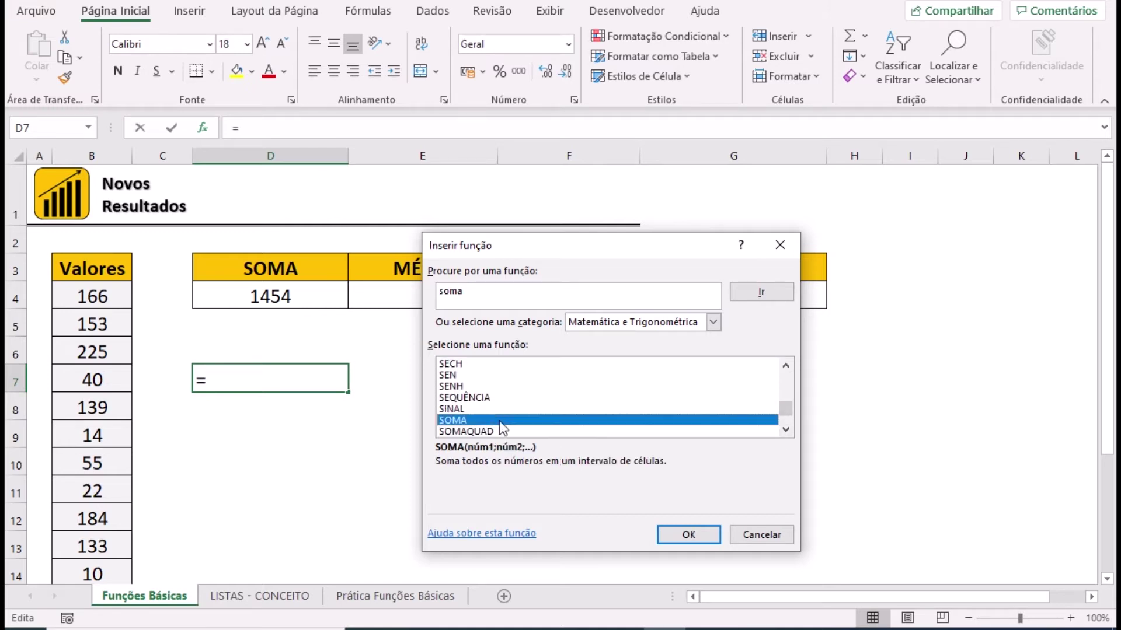
left_click(681, 538)
- Set the Núm1 argument to B3:B18, insert the function in D7 and centre the cell horizontally
left_click_drag(578, 263, 630, 219)
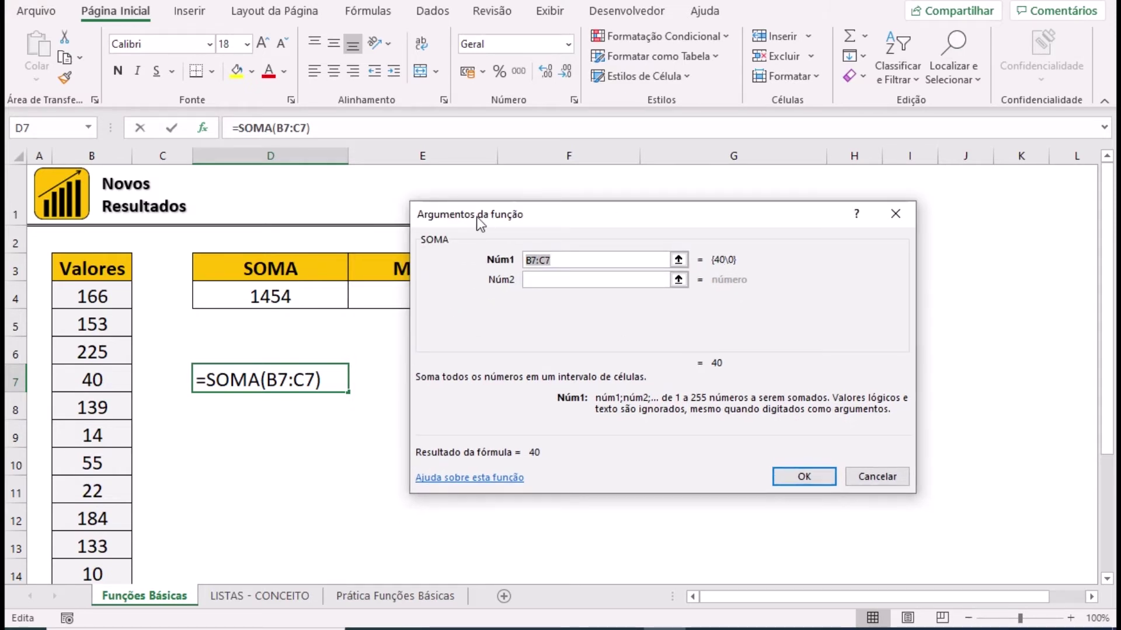
left_click_drag(549, 262, 528, 261)
key("BackSpace")
left_click(97, 270)
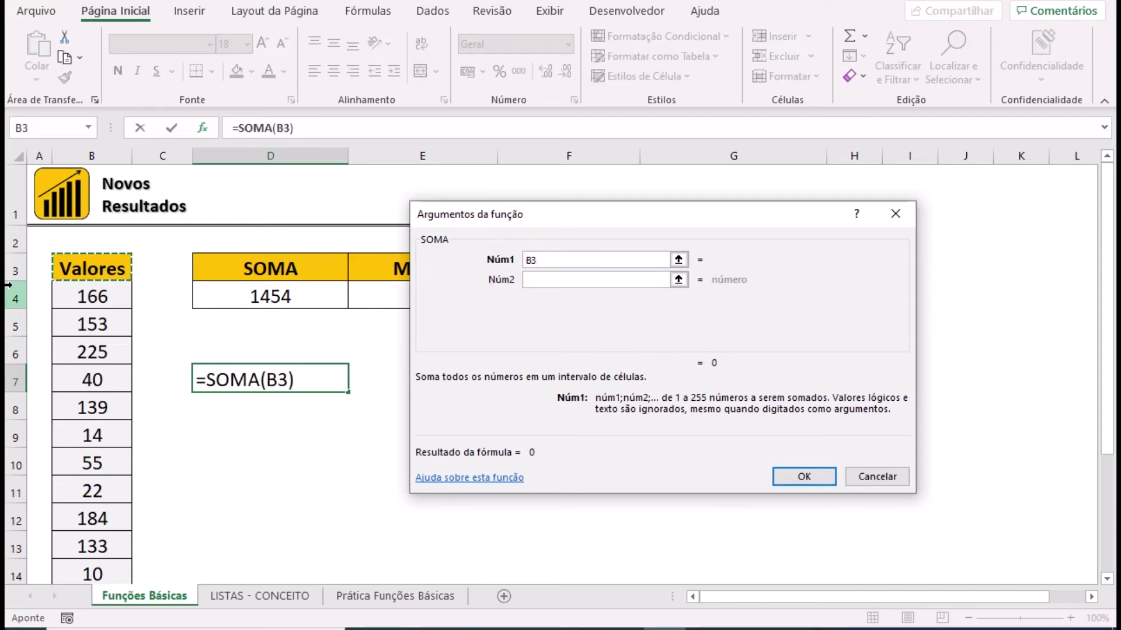
key("ctrl+shift+Down")
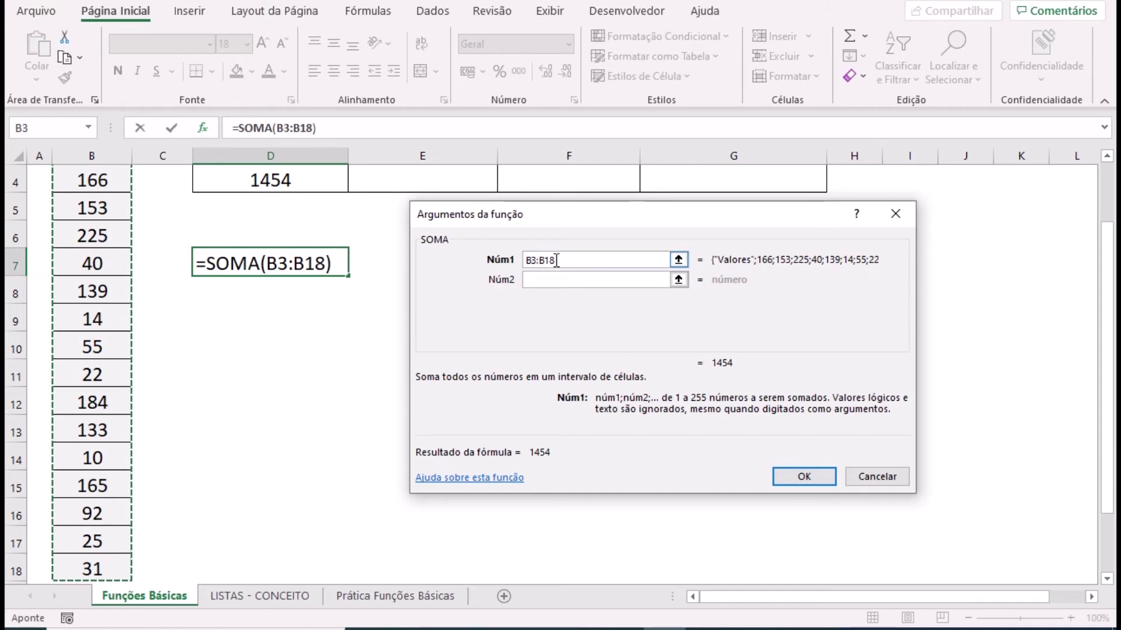
scroll(719, 258, "up", 1)
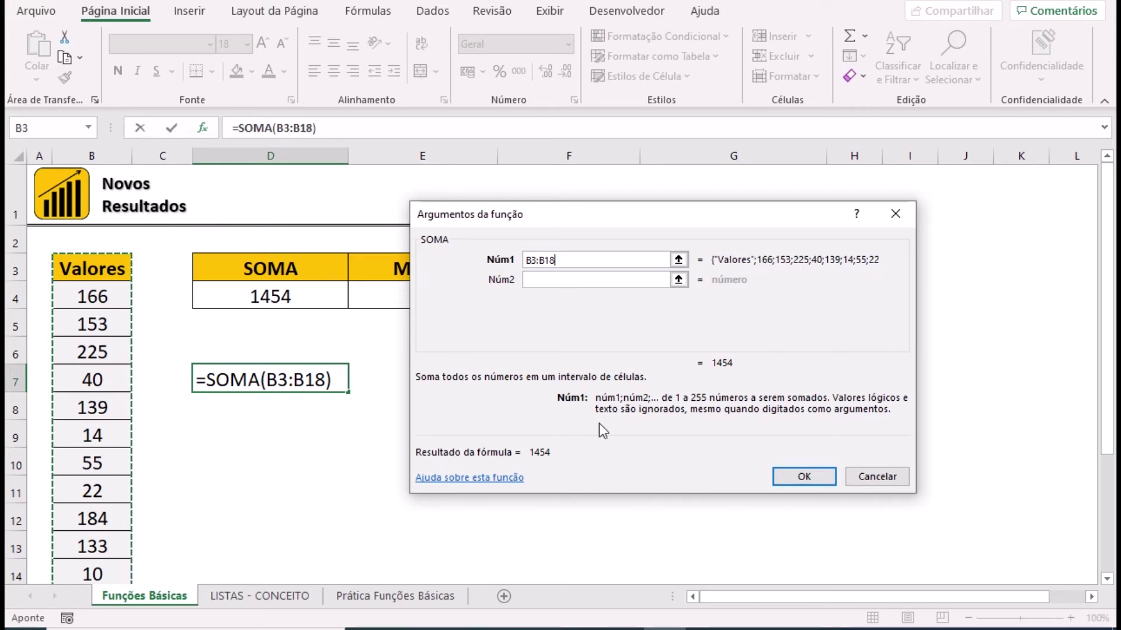
left_click(788, 476)
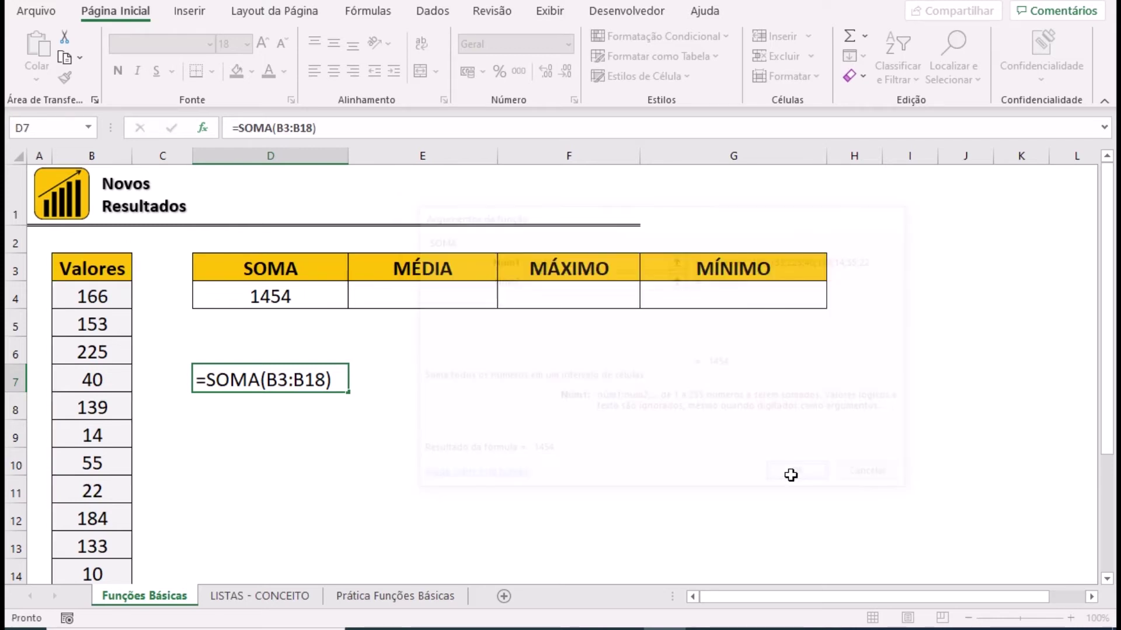
left_click(333, 72)
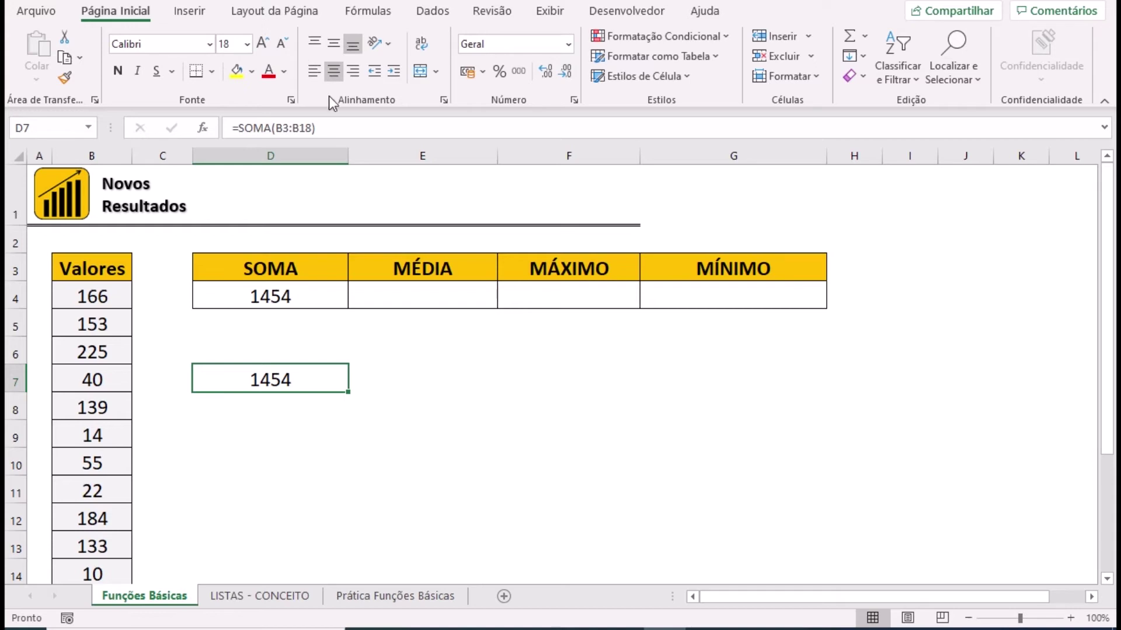
- Sum B3:B18 in cell D9 with AutoSum's Soma function and centre the cell horizontally
left_click(277, 429)
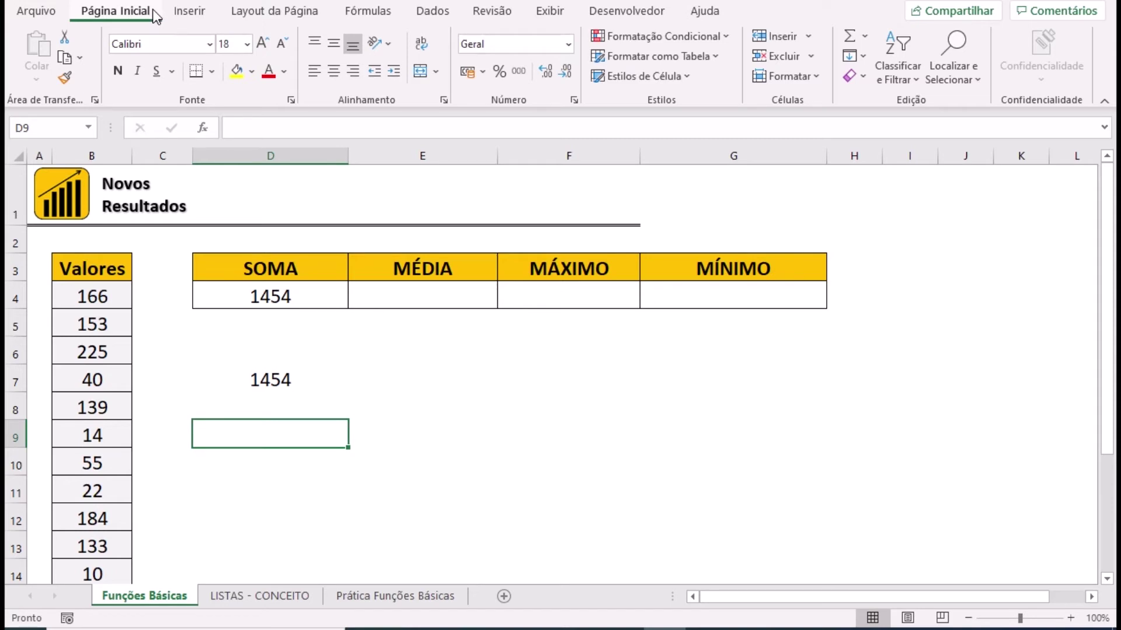
left_click(866, 37)
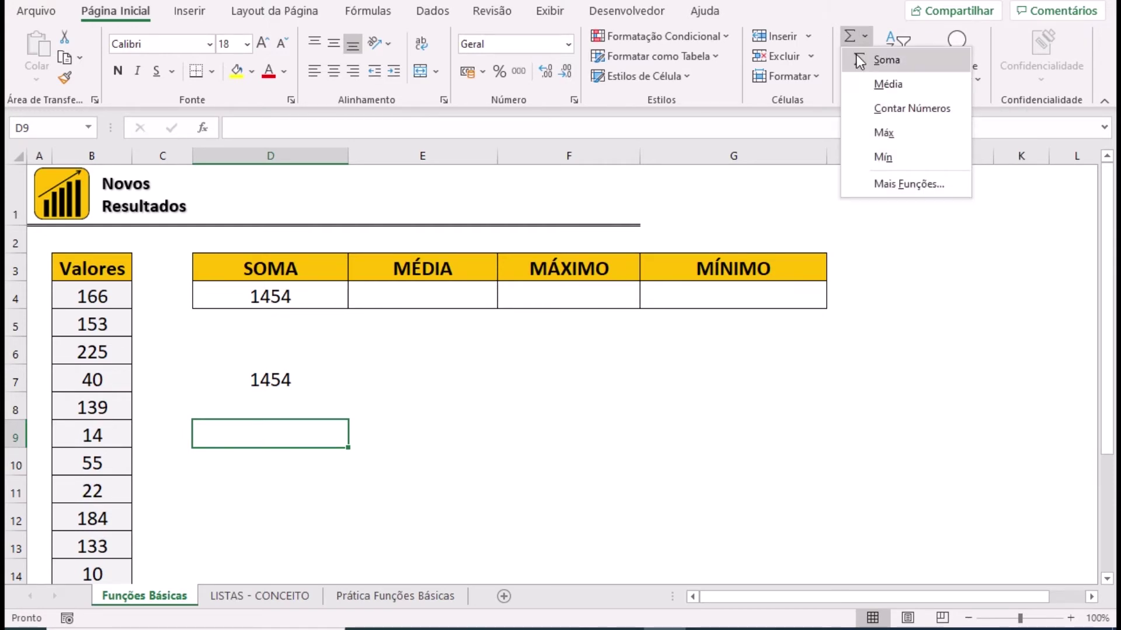
left_click(864, 62)
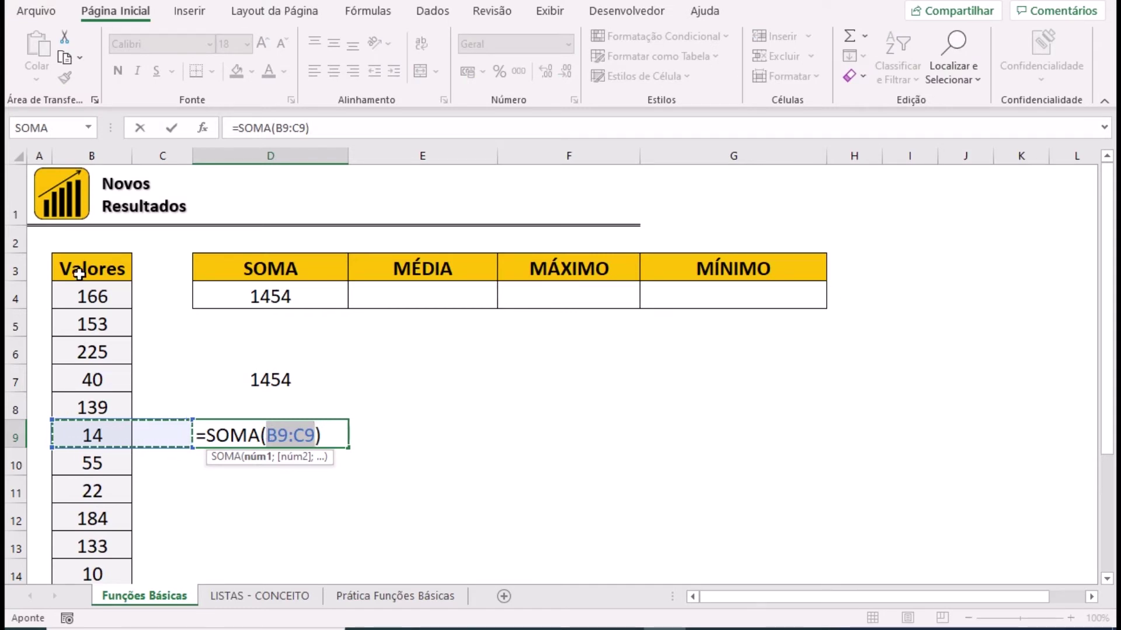
left_click_drag(80, 263, 110, 538)
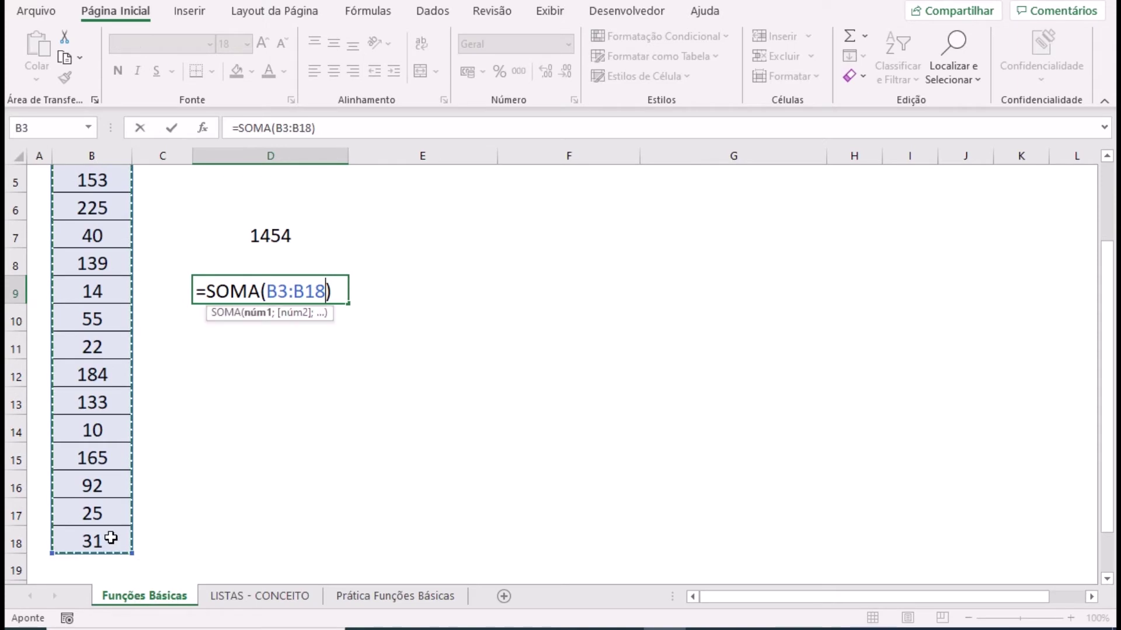
key("Return")
scroll(309, 403, "up", 2)
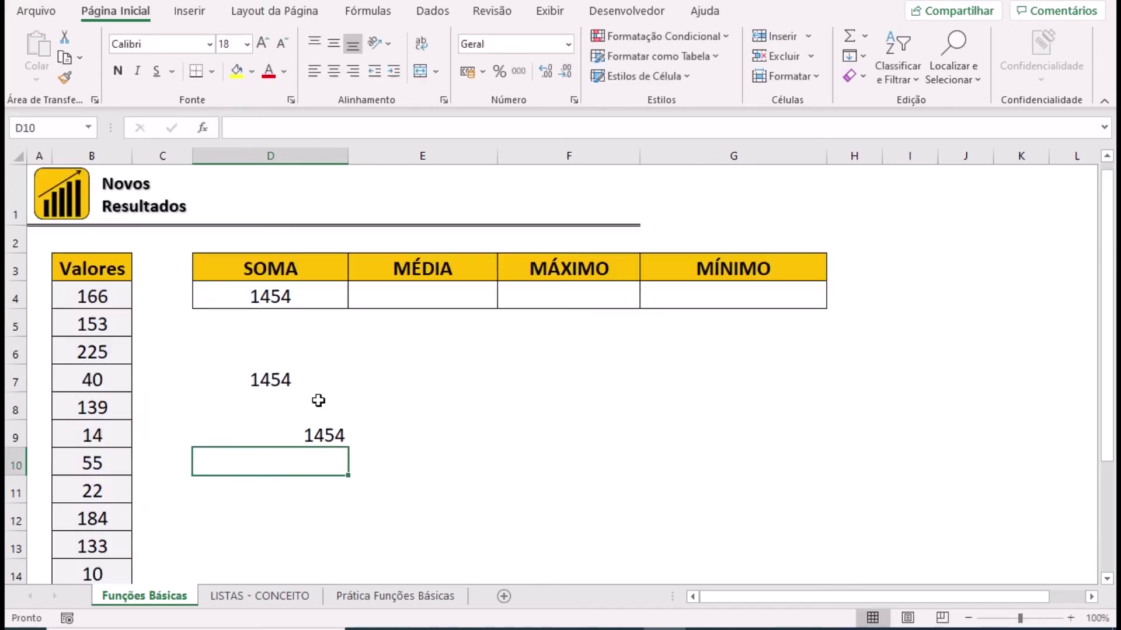
left_click(292, 433)
left_click(335, 71)
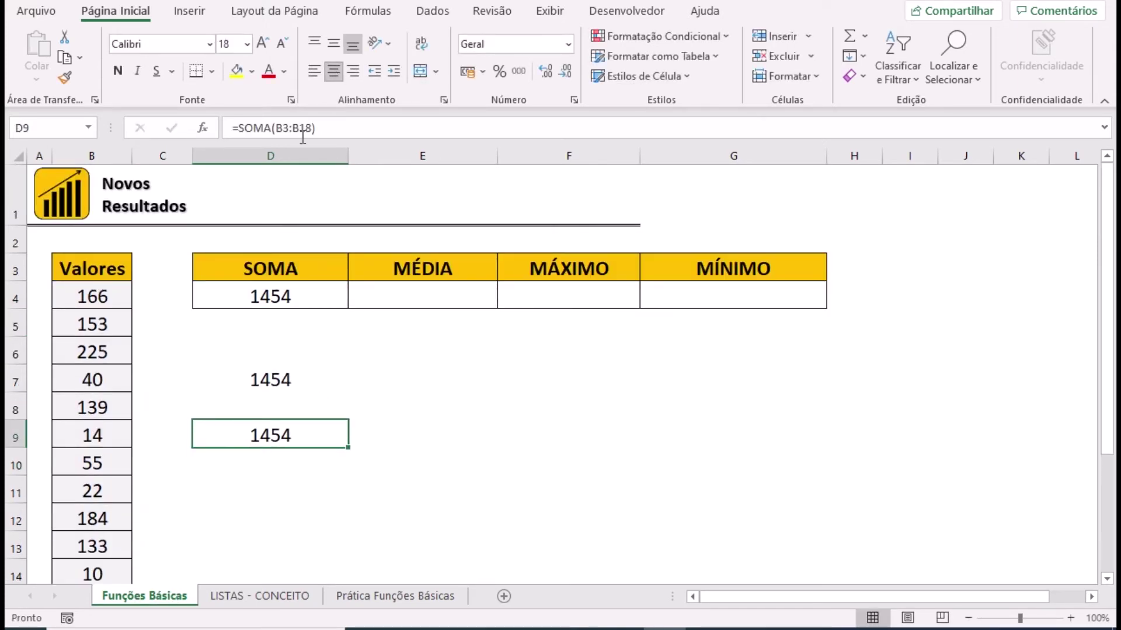
- Enter the formula =média(B3:B18) in E4 under the MÉDIA header
left_click(456, 297)
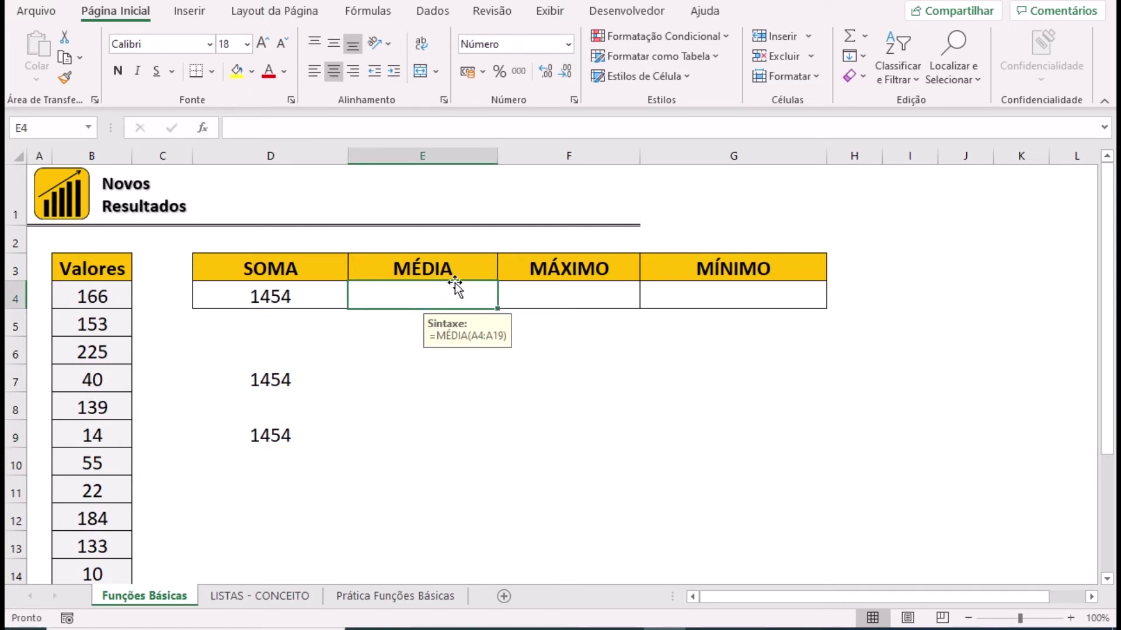
type("=")
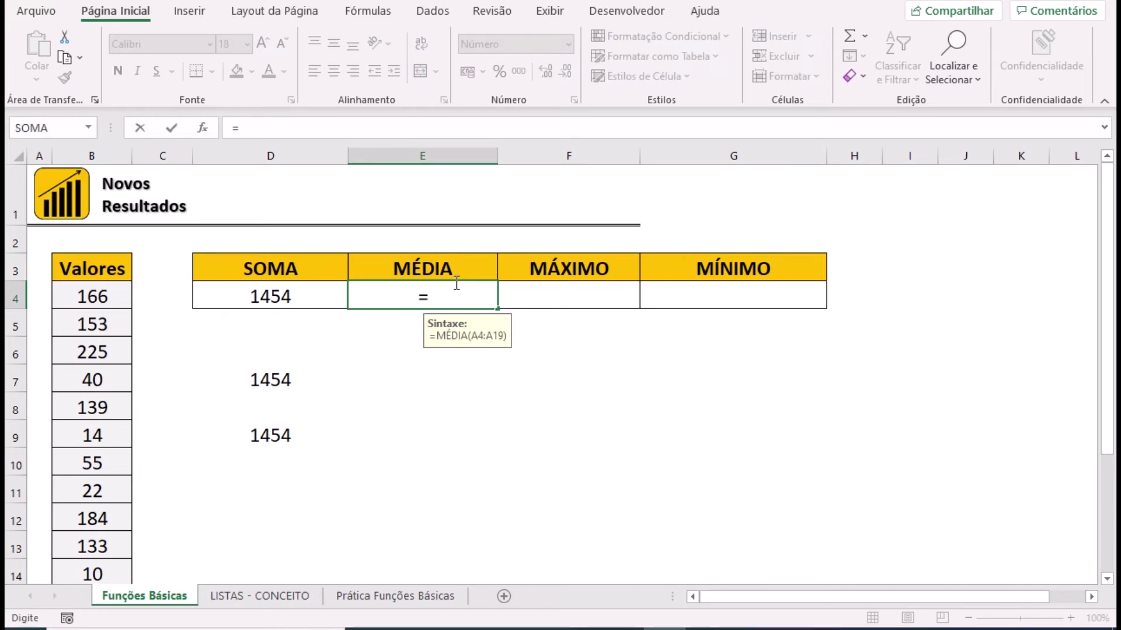
type("média")
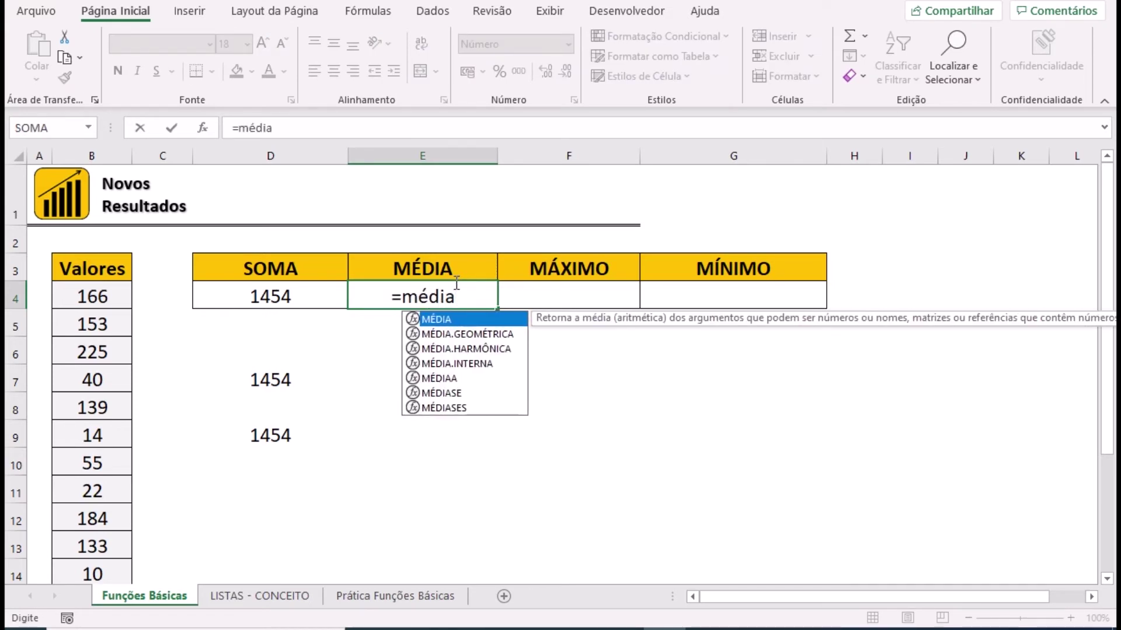
type("(")
left_click(77, 259)
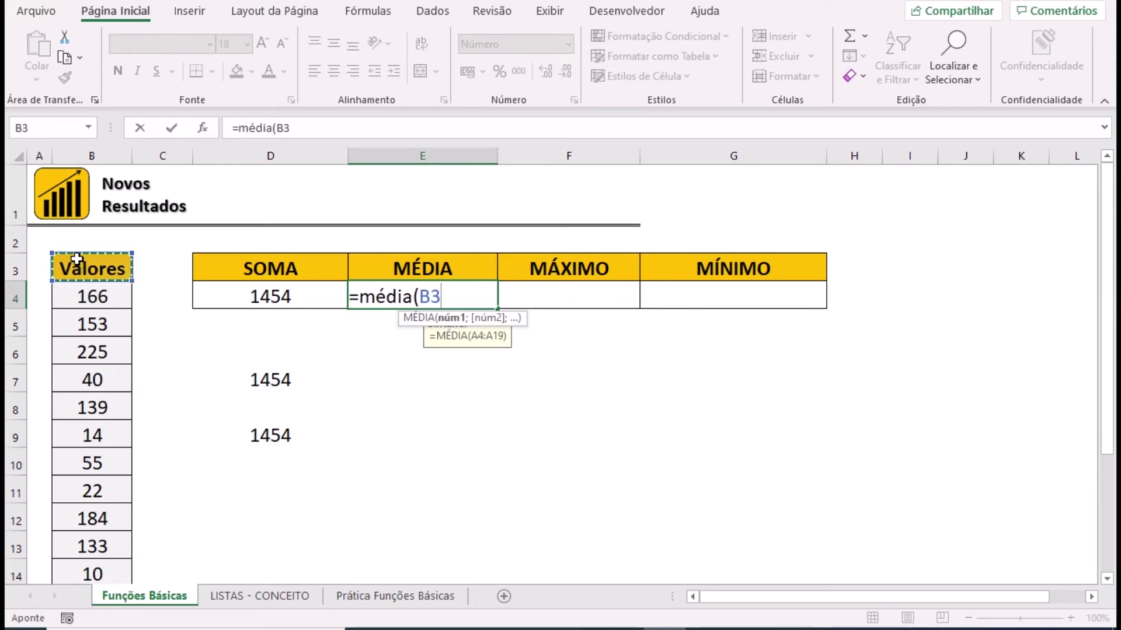
key("ctrl+shift+Down")
type(")")
scroll(123, 302, "up", 1)
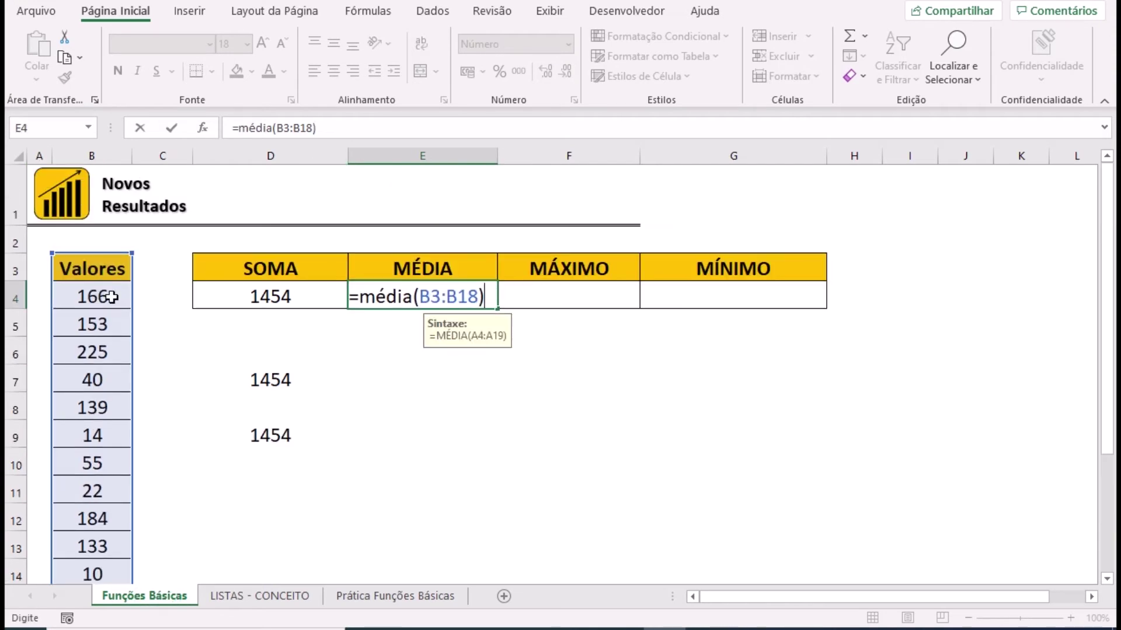
key("Return")
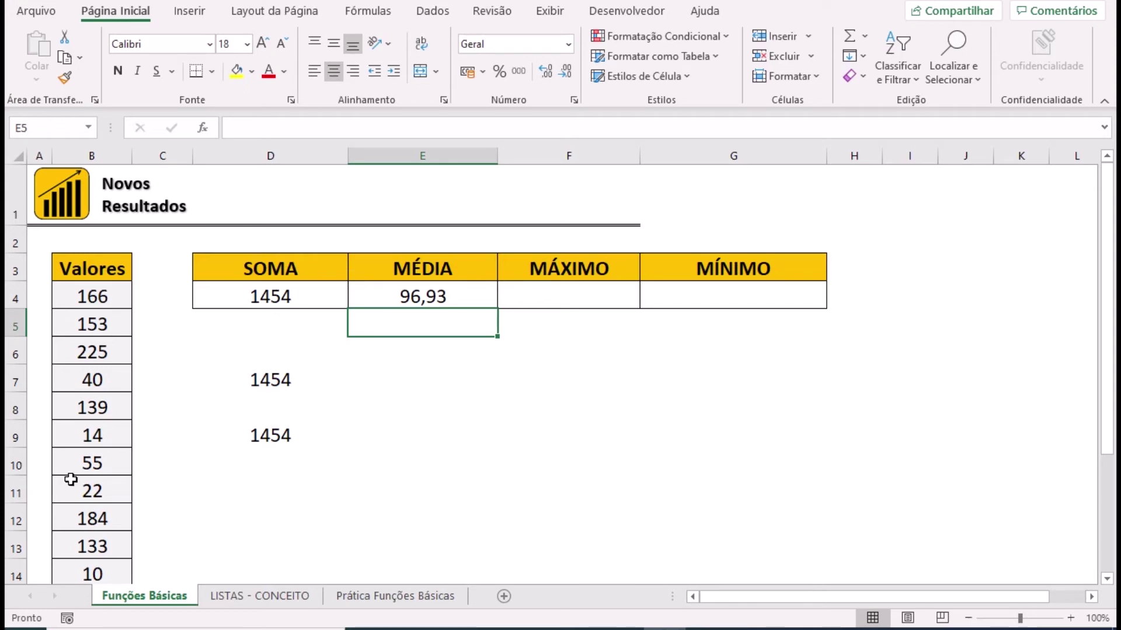
- Enter the formula =máximo(B3:B18) in F4 under the MÁXIMO header
left_click(567, 293)
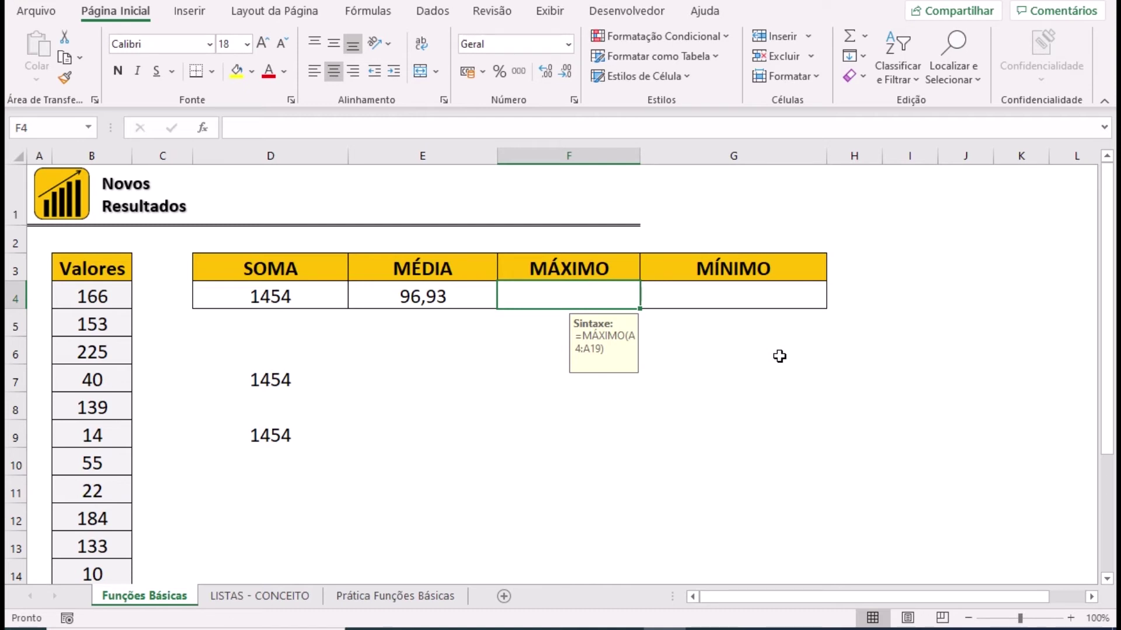
type("=m")
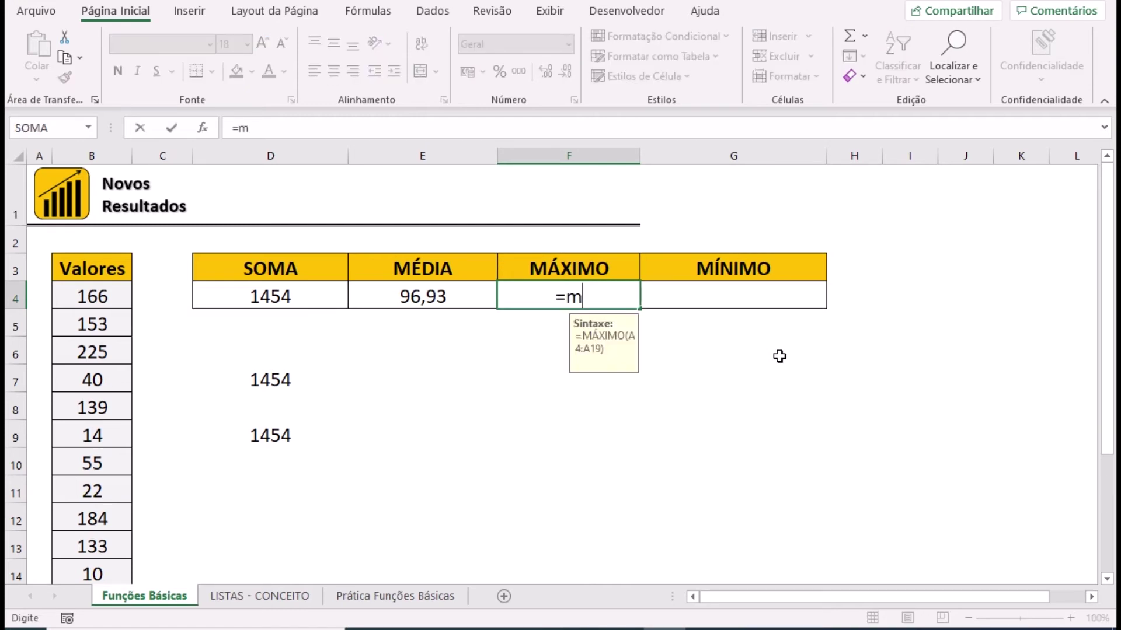
type("áximo(")
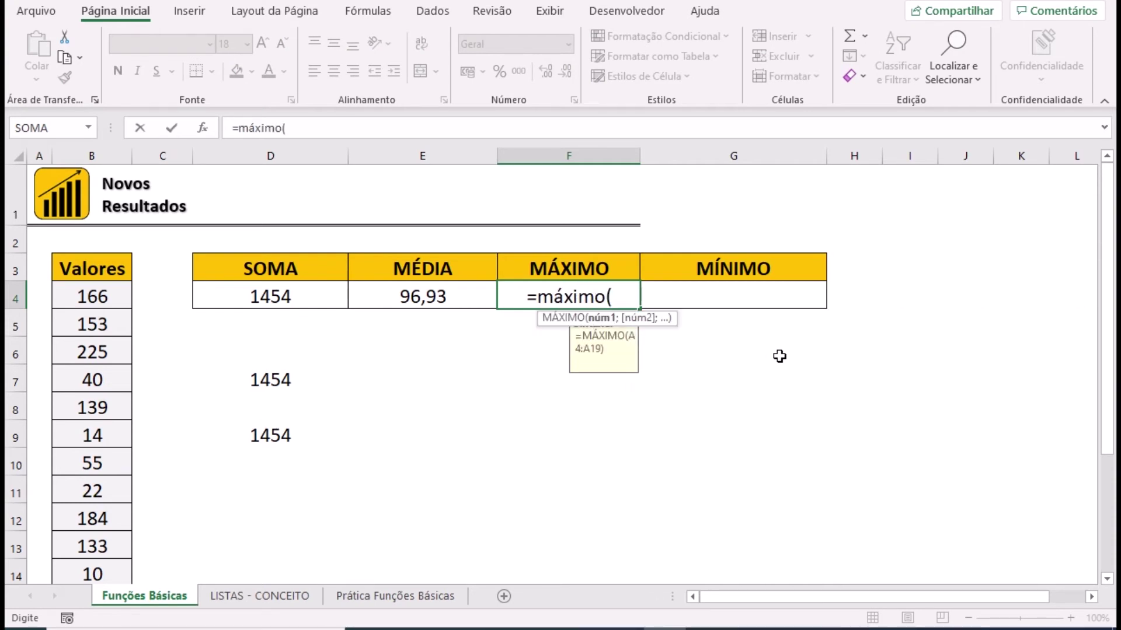
left_click(124, 268)
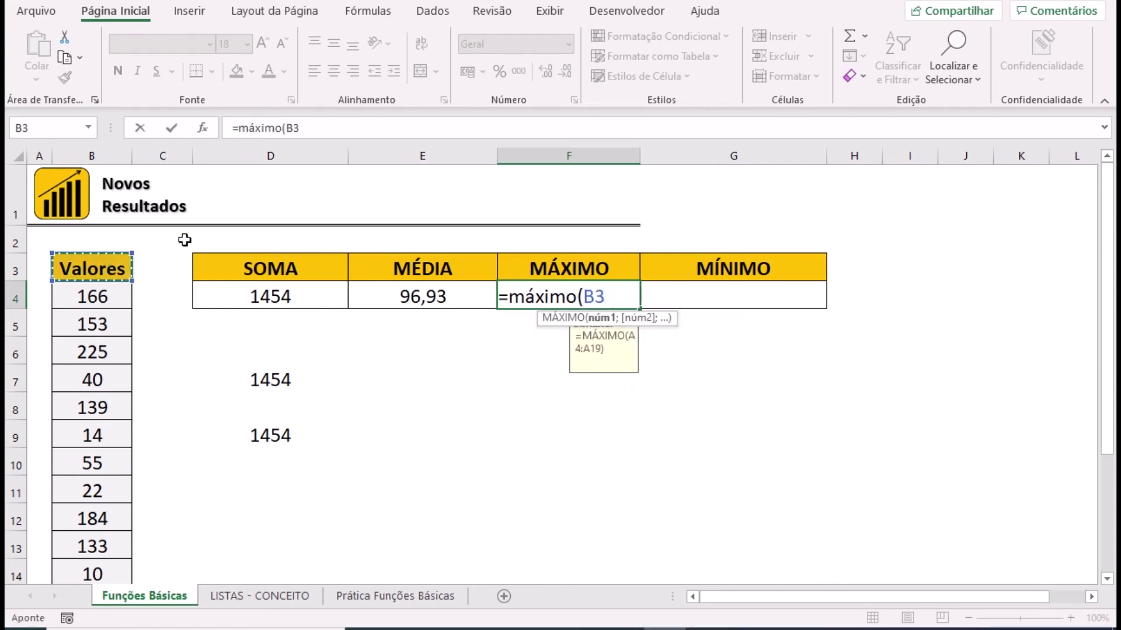
key("ctrl+shift+Down")
type(")")
key("Return")
scroll(416, 366, "up", 1)
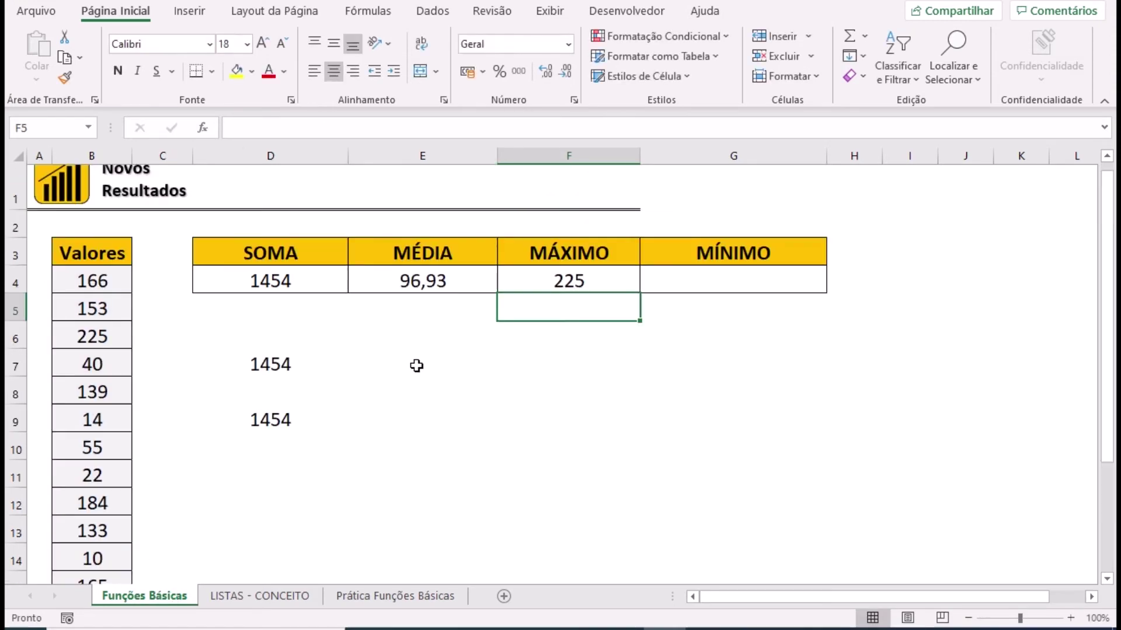
- Enter the formula =mínimo(B3:B18) in G4 under the MÍNIMO header
left_click(546, 292)
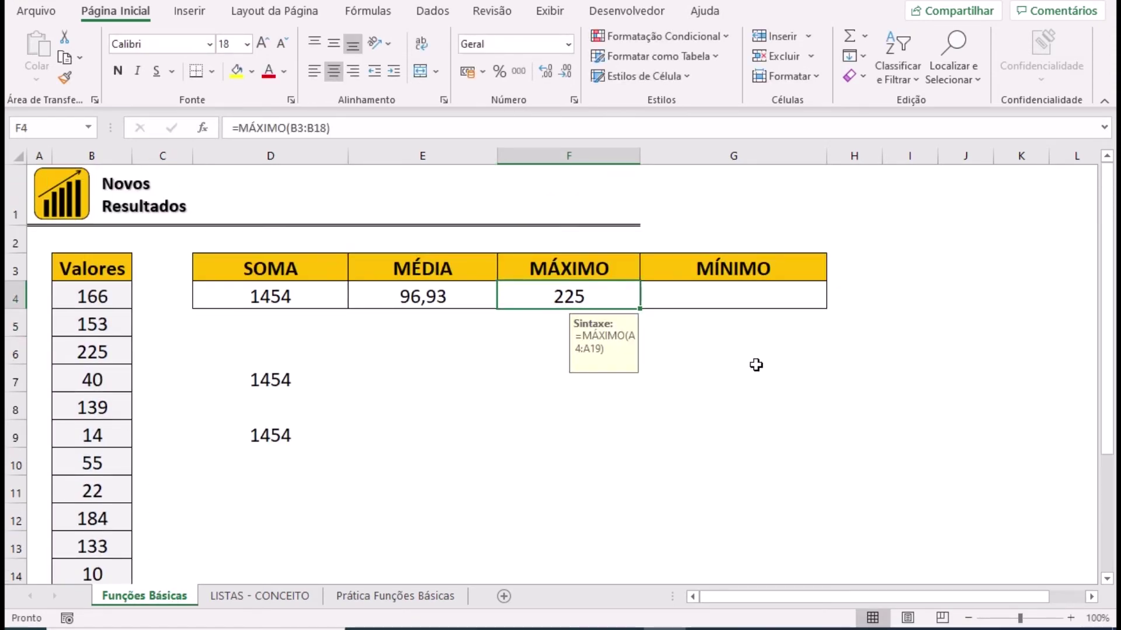
left_click(722, 295)
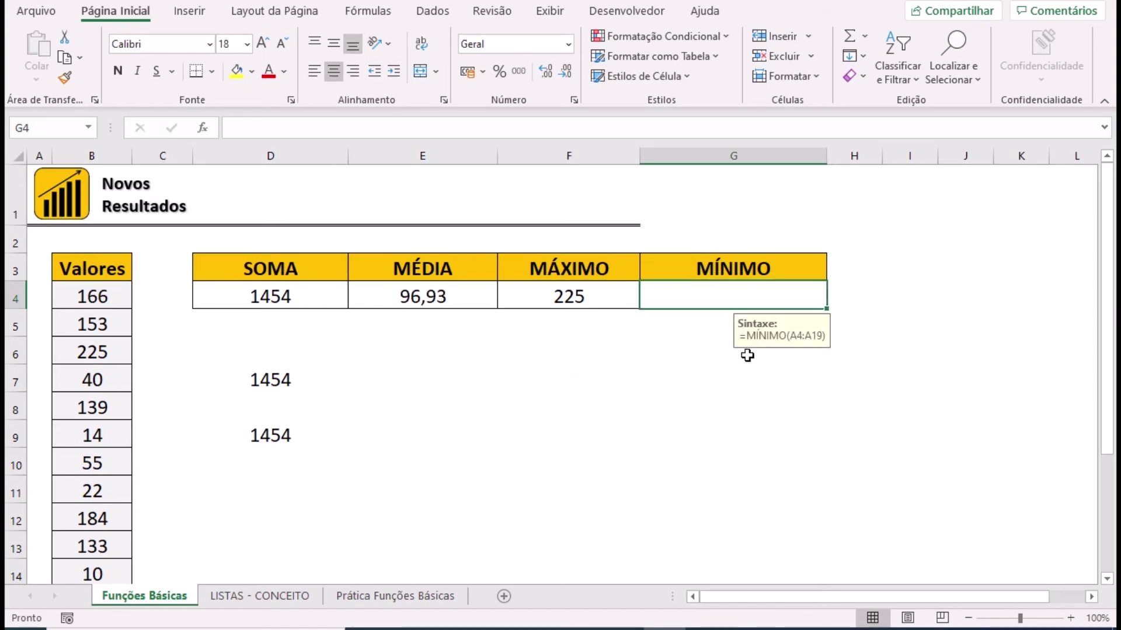
type("=m")
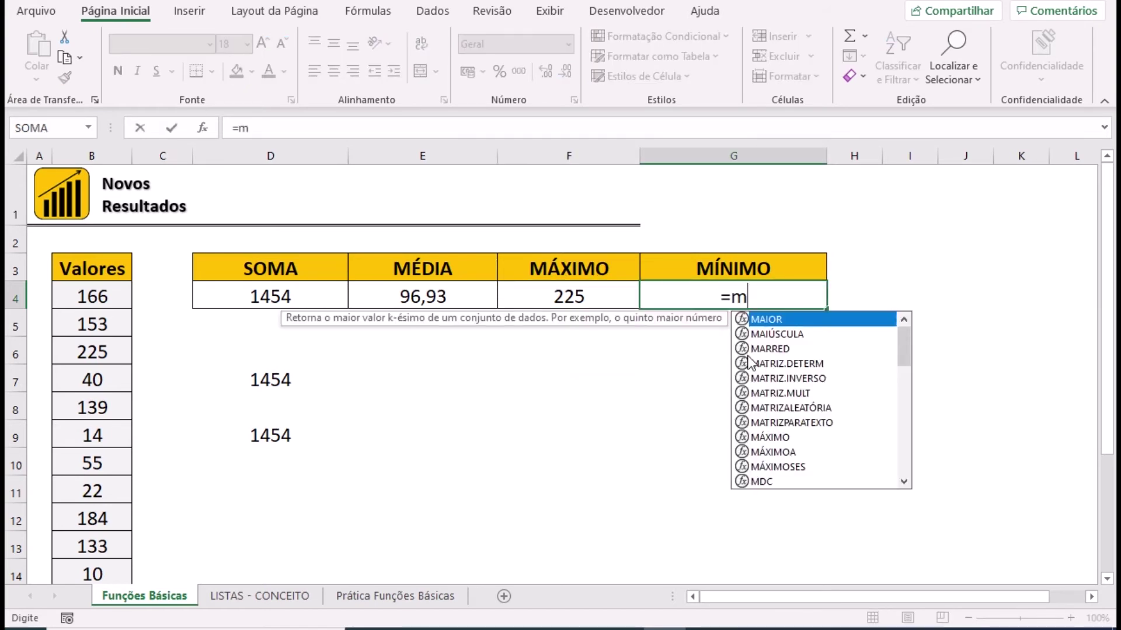
type("í")
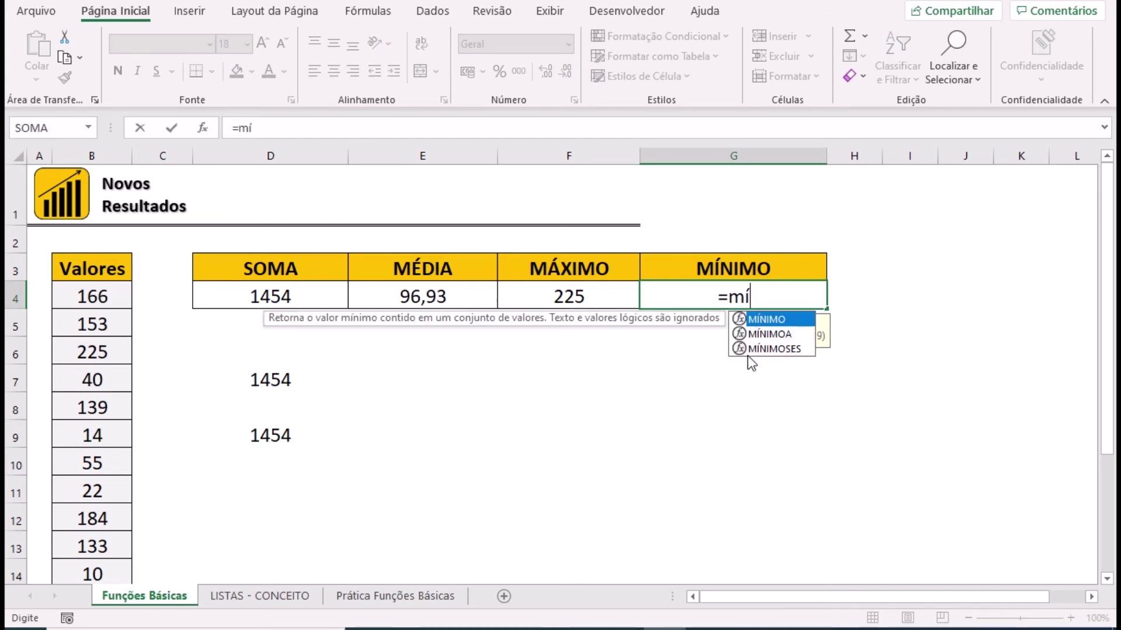
type("nimo")
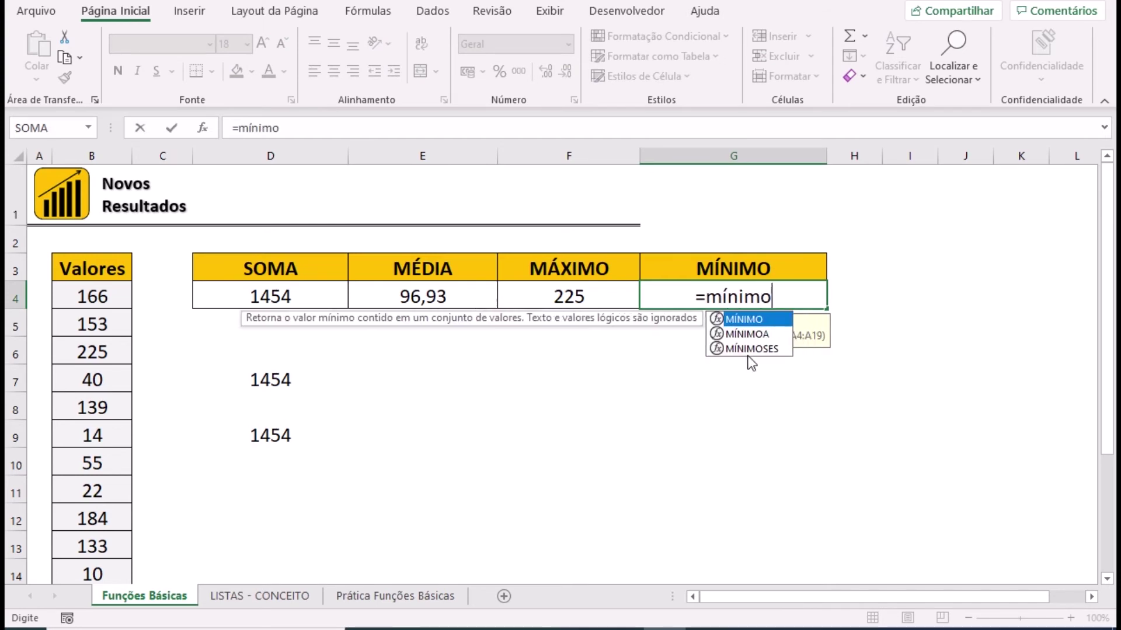
type("(")
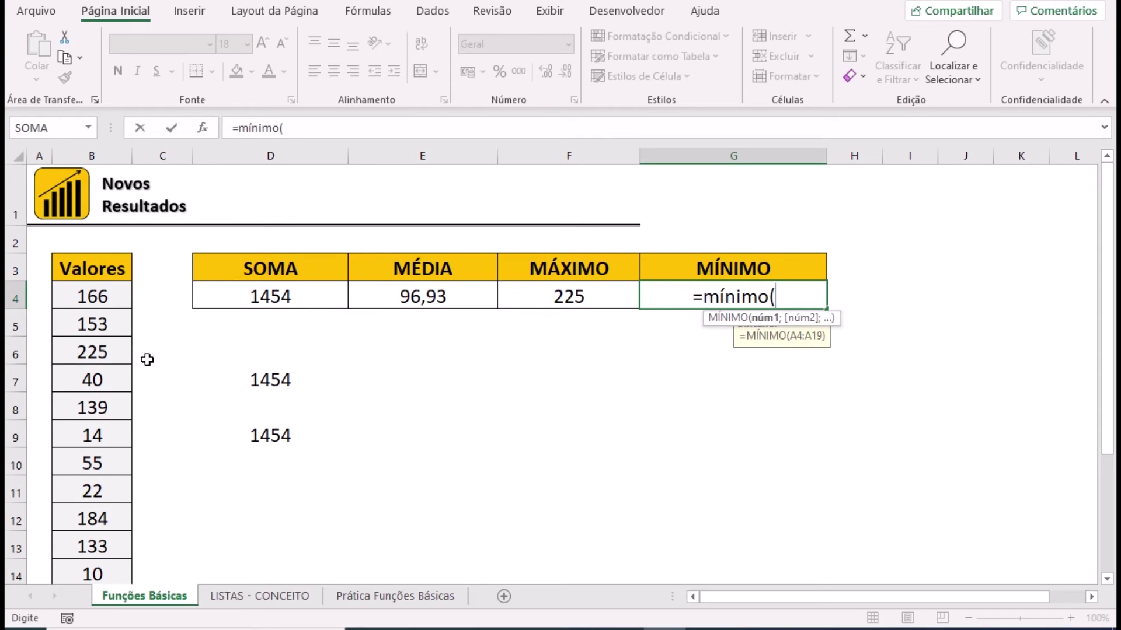
left_click(97, 264)
left_click_drag(97, 263, 146, 593)
type(")")
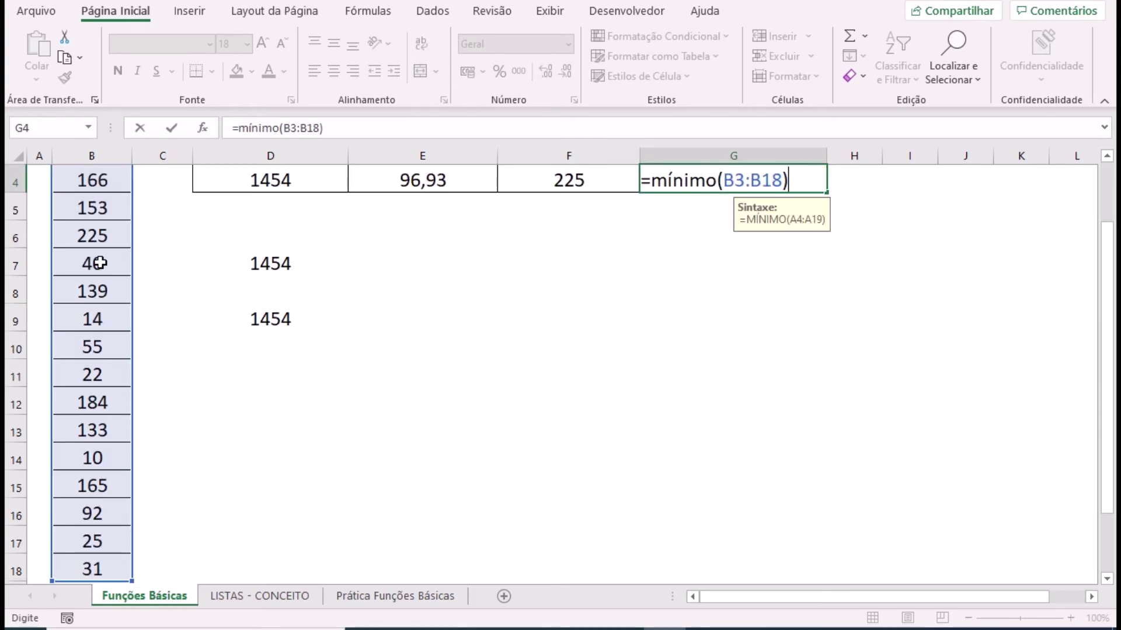
key("Return")
scroll(419, 295, "up", 1)
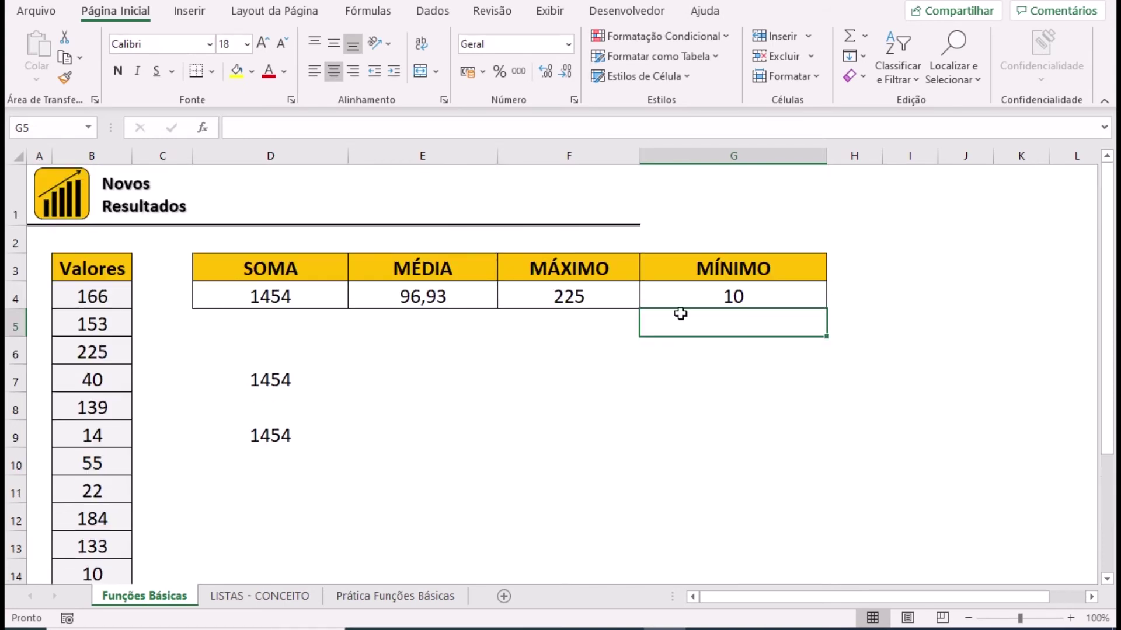
- On the Prática Funções Básicas sheet, enter =soma(C4:E11) in G6 under Total do Trimestre
left_click(357, 596)
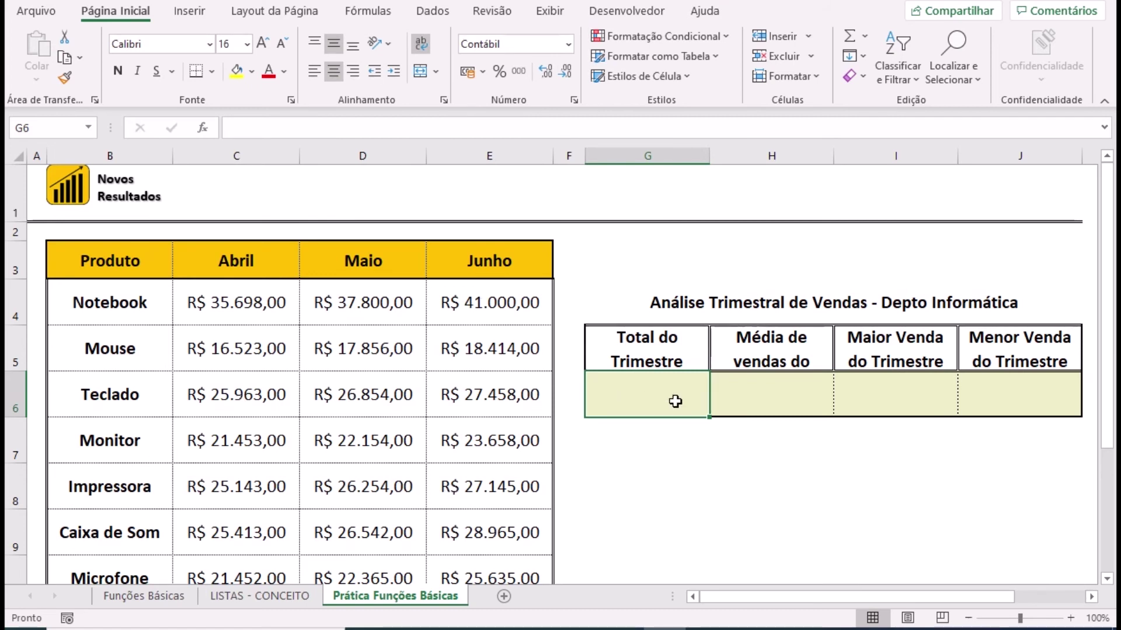
type("=")
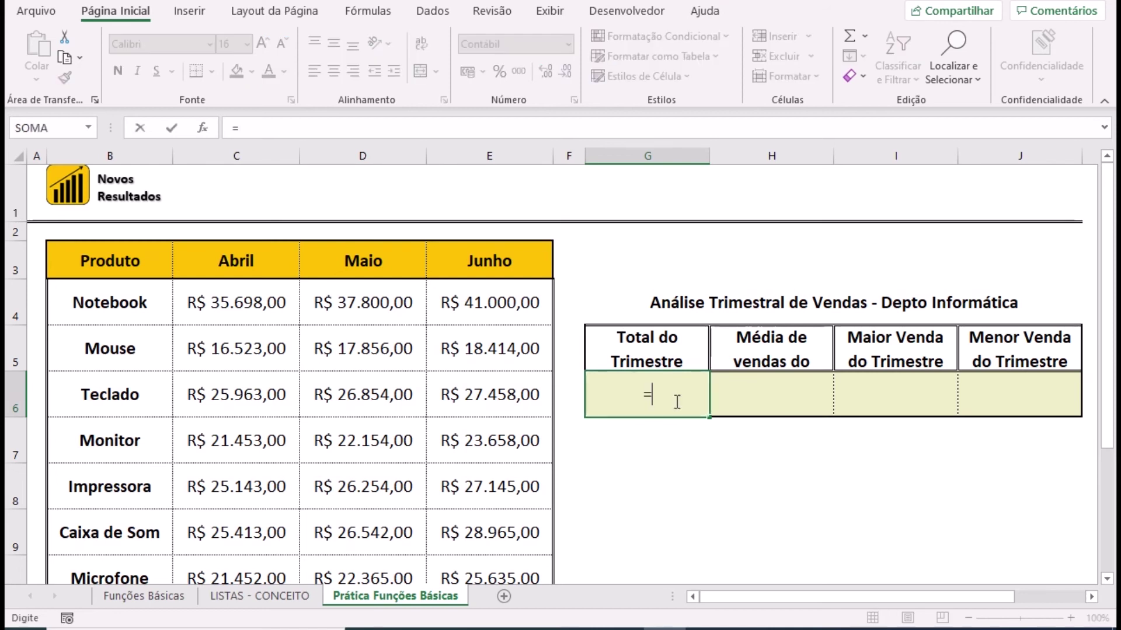
type("soma(")
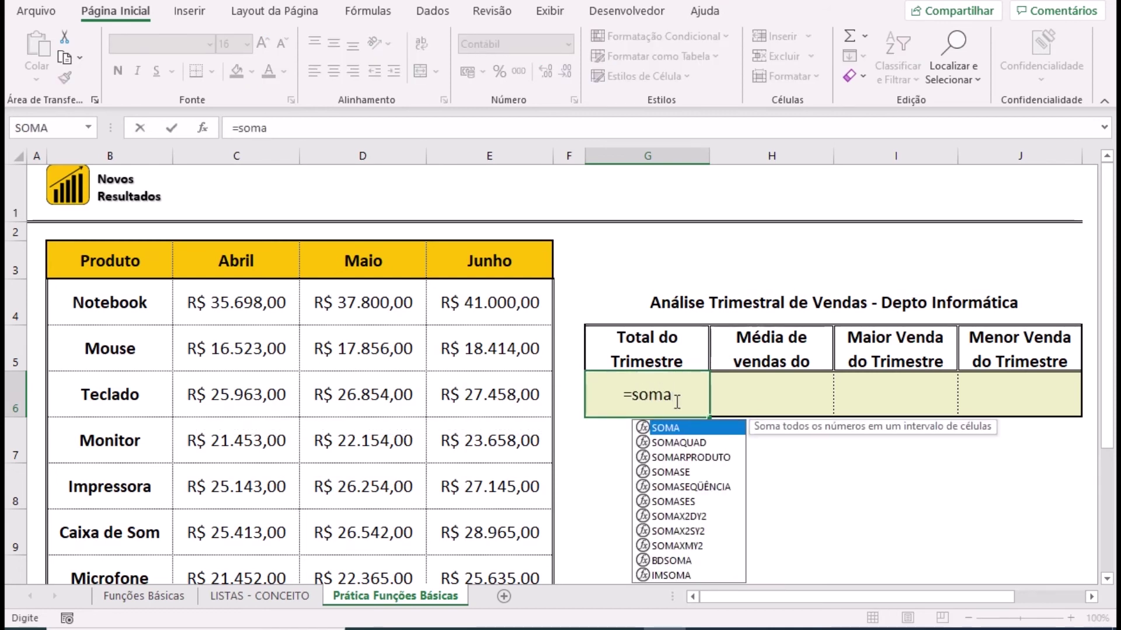
left_click(245, 301)
left_click_drag(246, 300, 477, 303)
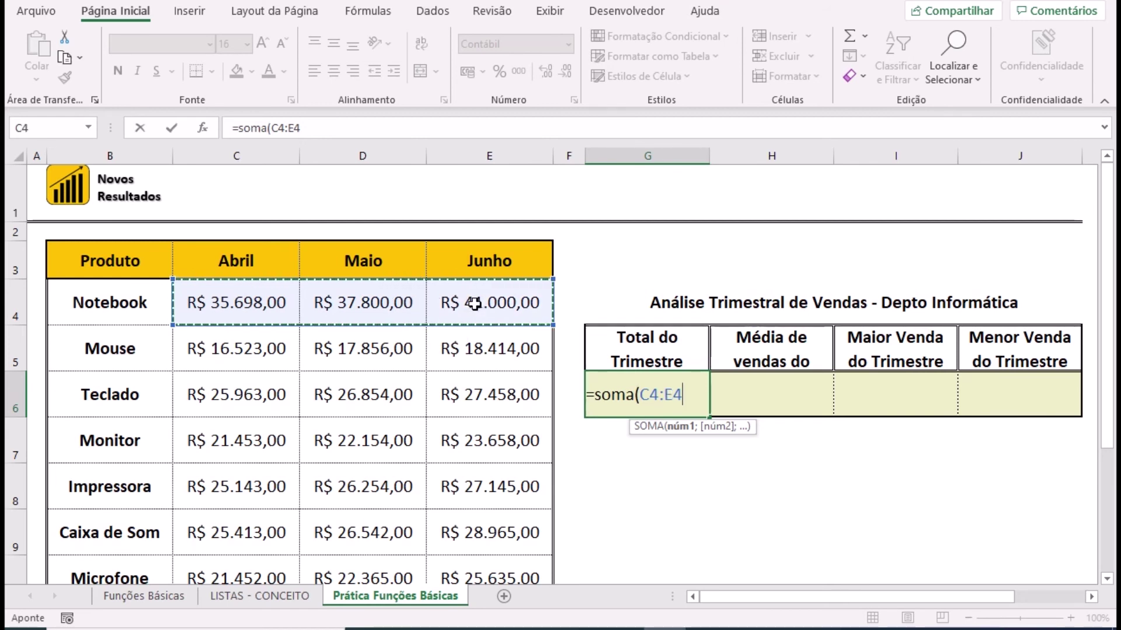
key("ctrl+shift+Down")
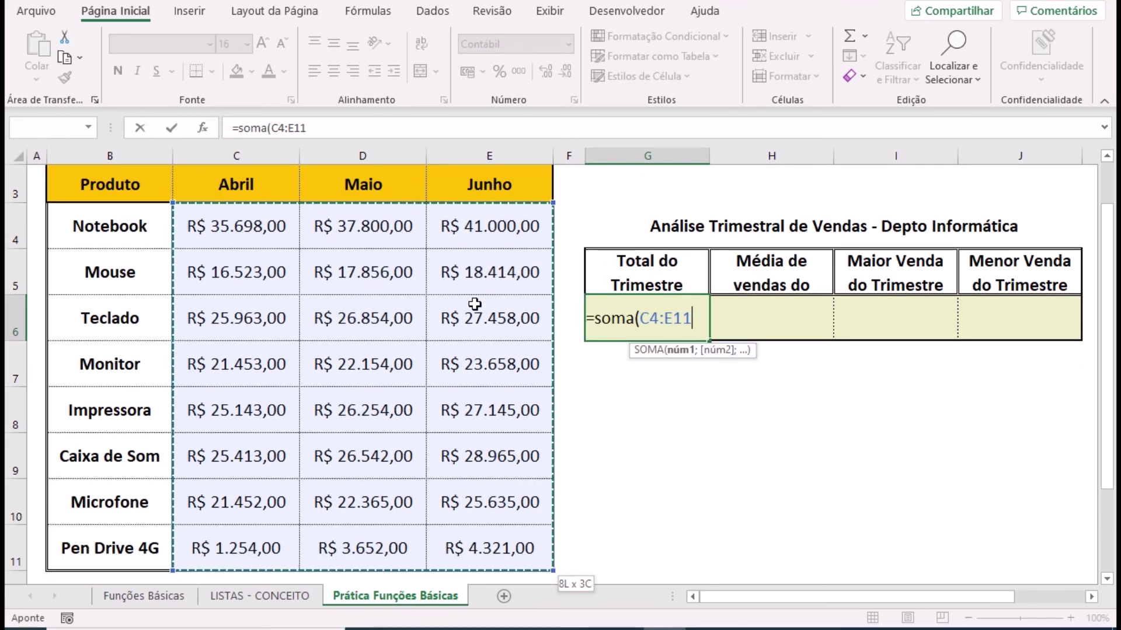
type(")")
key("Return")
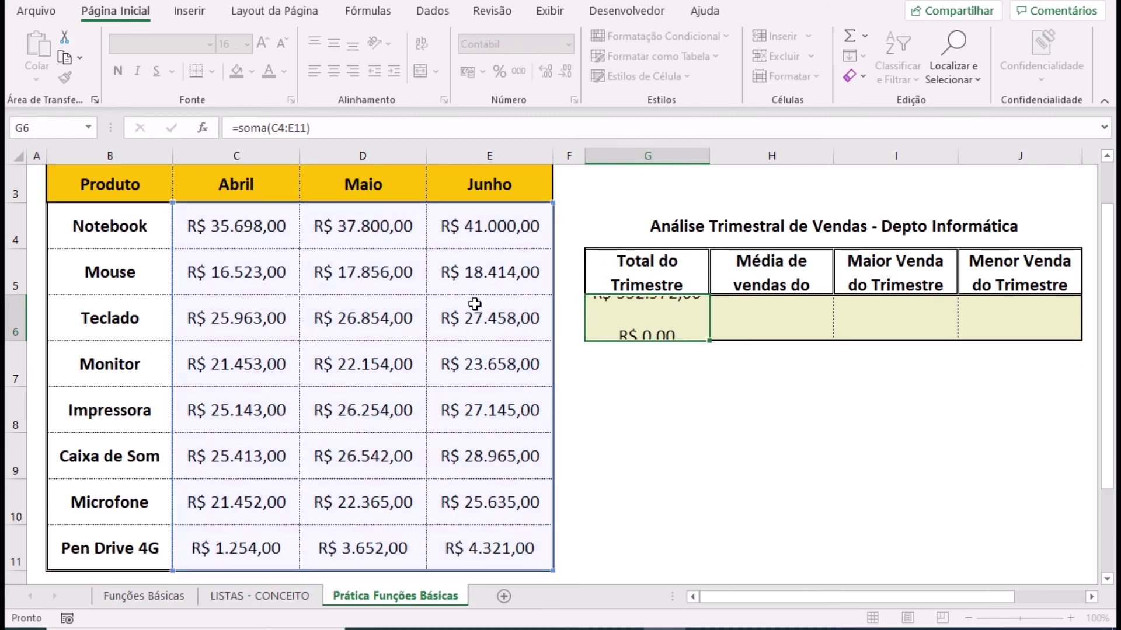
- Widen column H to fit its header and enter =média(C4:E11) in H6 for the quarter's average sales
left_click(770, 318)
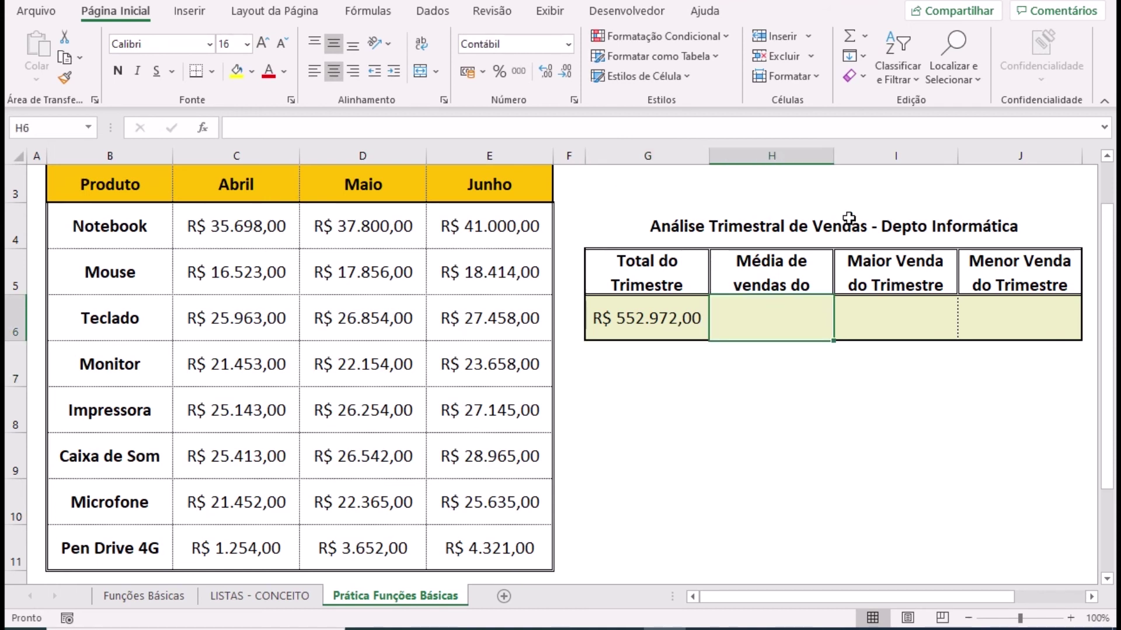
left_click_drag(833, 156, 860, 153)
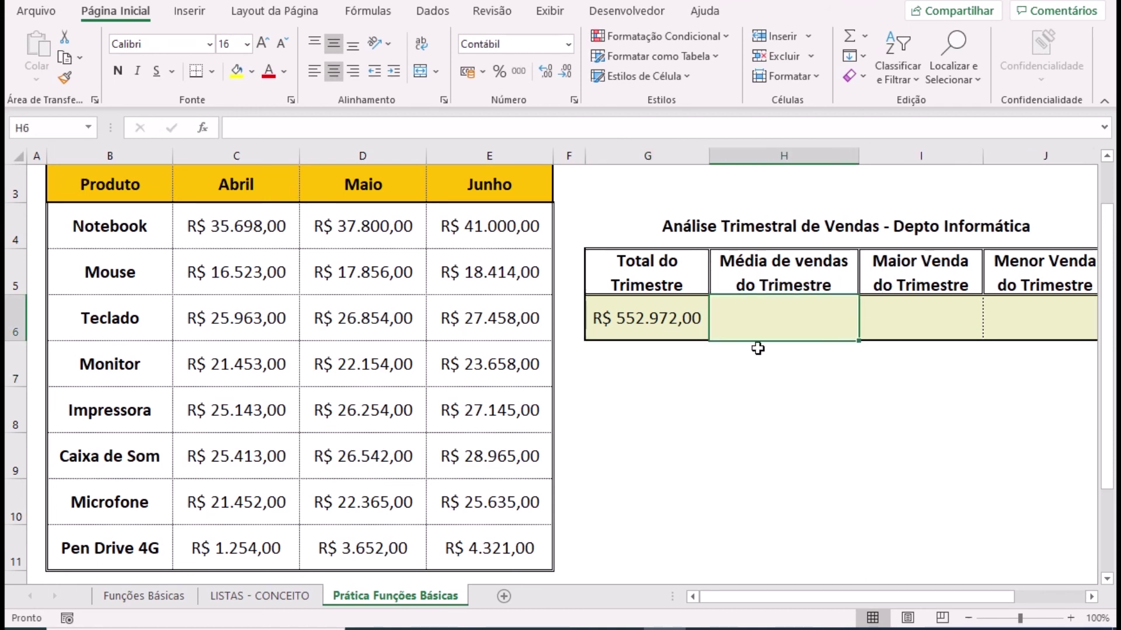
type("=média")
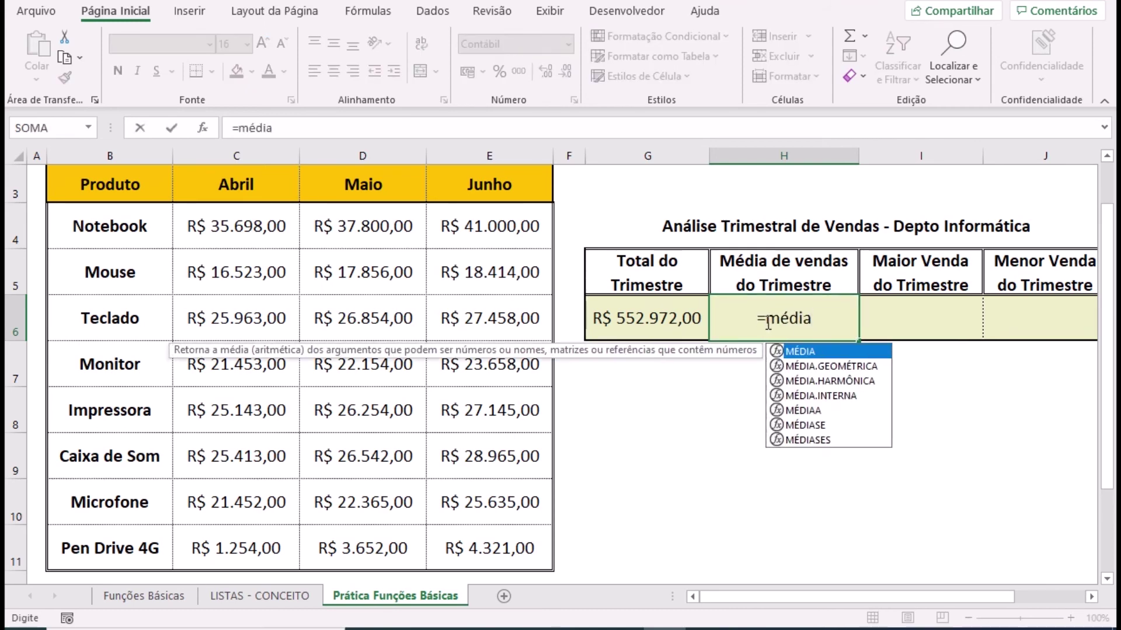
type("(")
left_click_drag(235, 227, 499, 554)
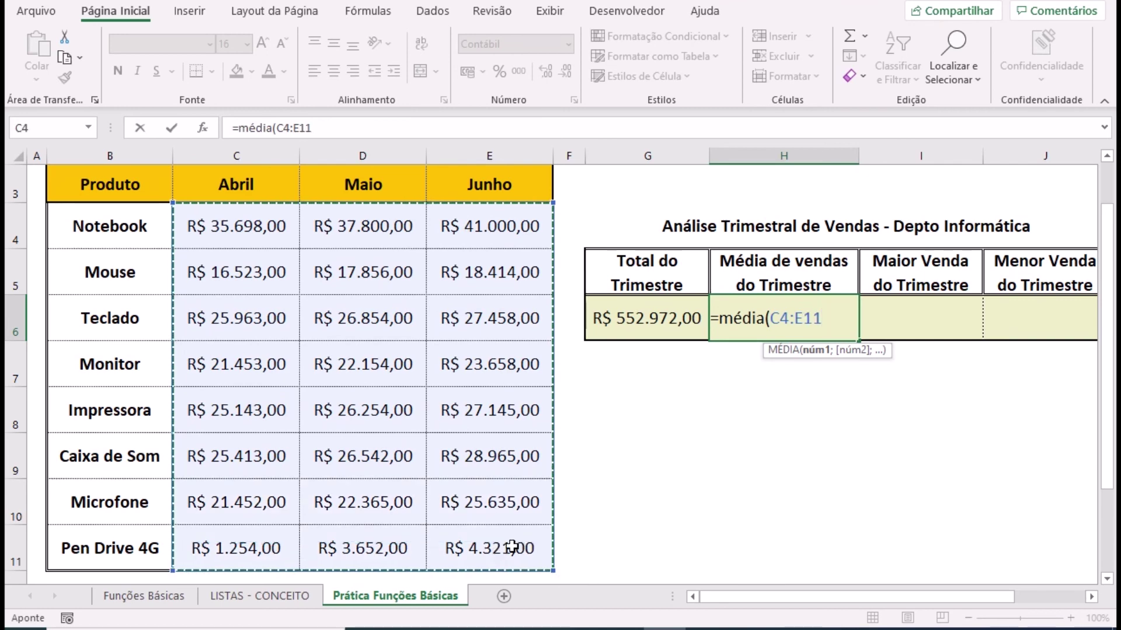
type(")")
key("Return")
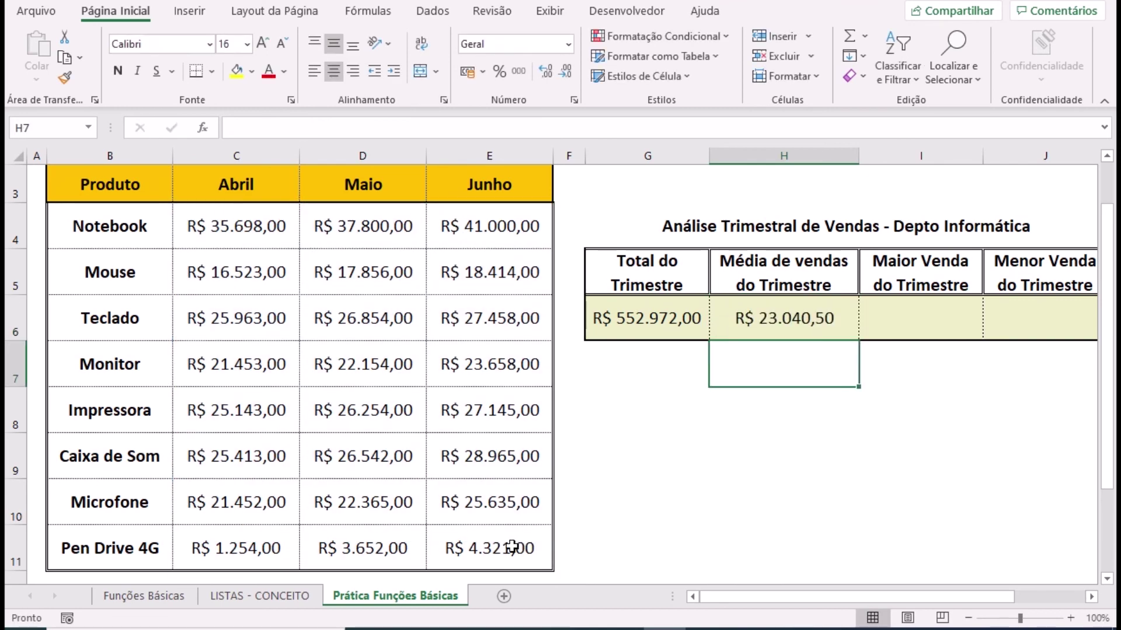
- Enter the formula =máximo(C4:E11) in I6 under Maior Venda do Trimestre
left_click(927, 311)
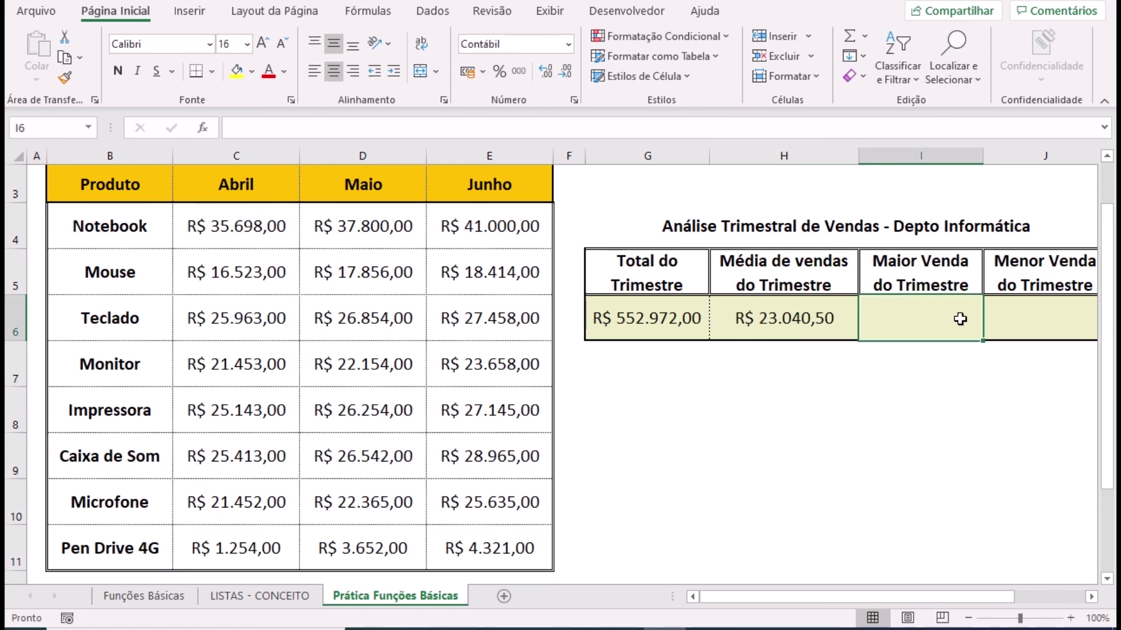
type("=m")
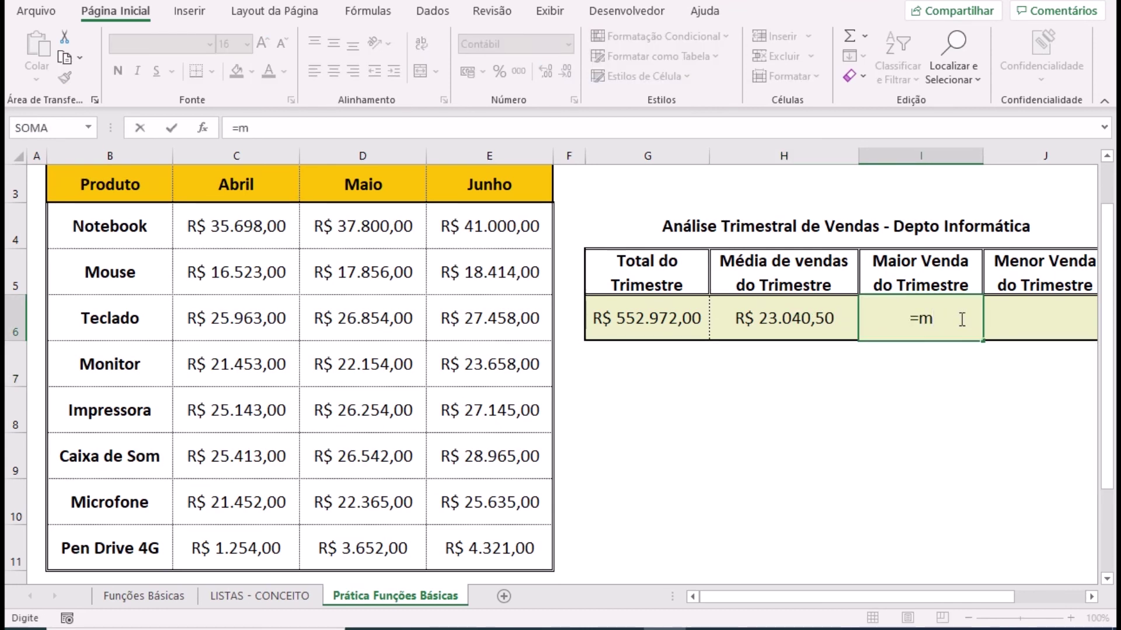
type("áximo(")
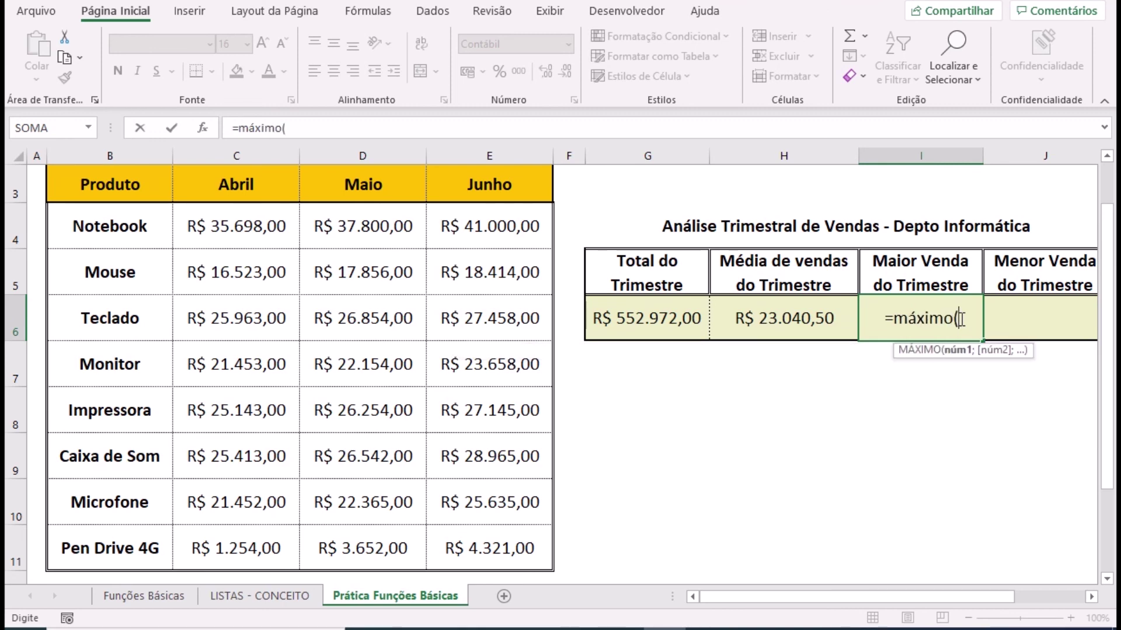
left_click_drag(211, 235, 476, 555)
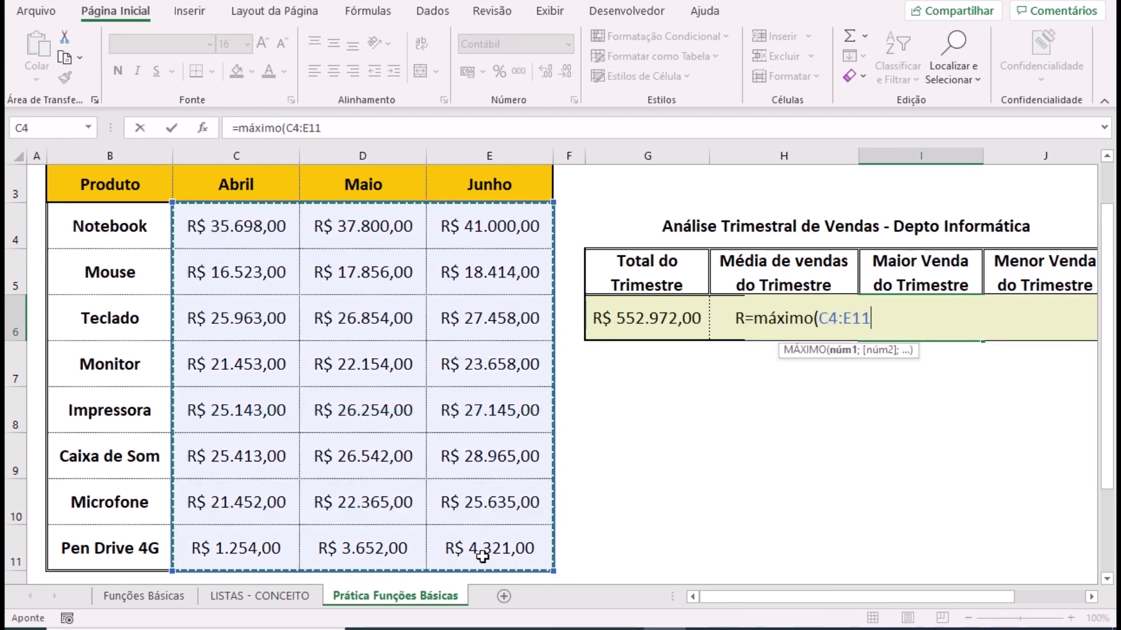
type(")")
key("Return")
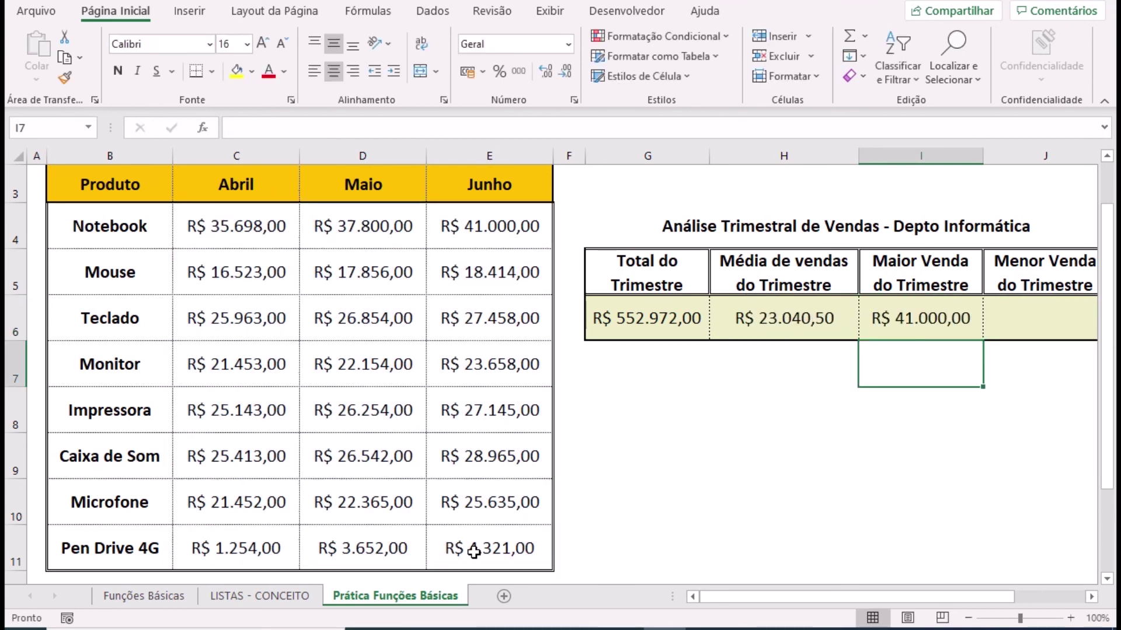
- Enter the formula =mínimo(C4:E11) in J6 under Menor Venda do Trimestre
left_click(1036, 316)
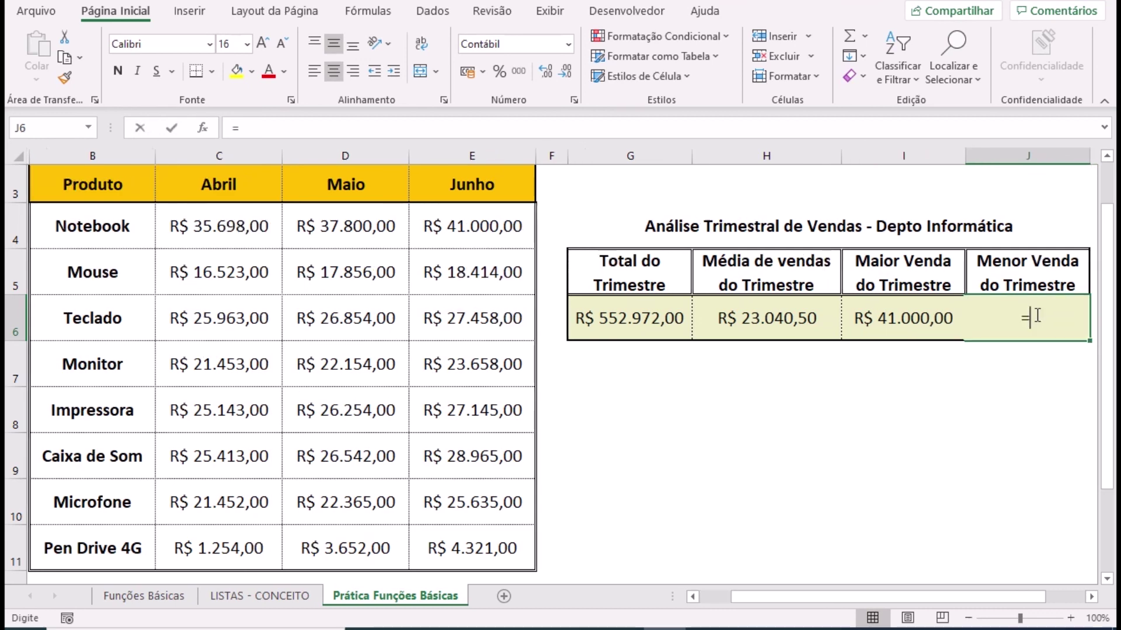
type("=míni")
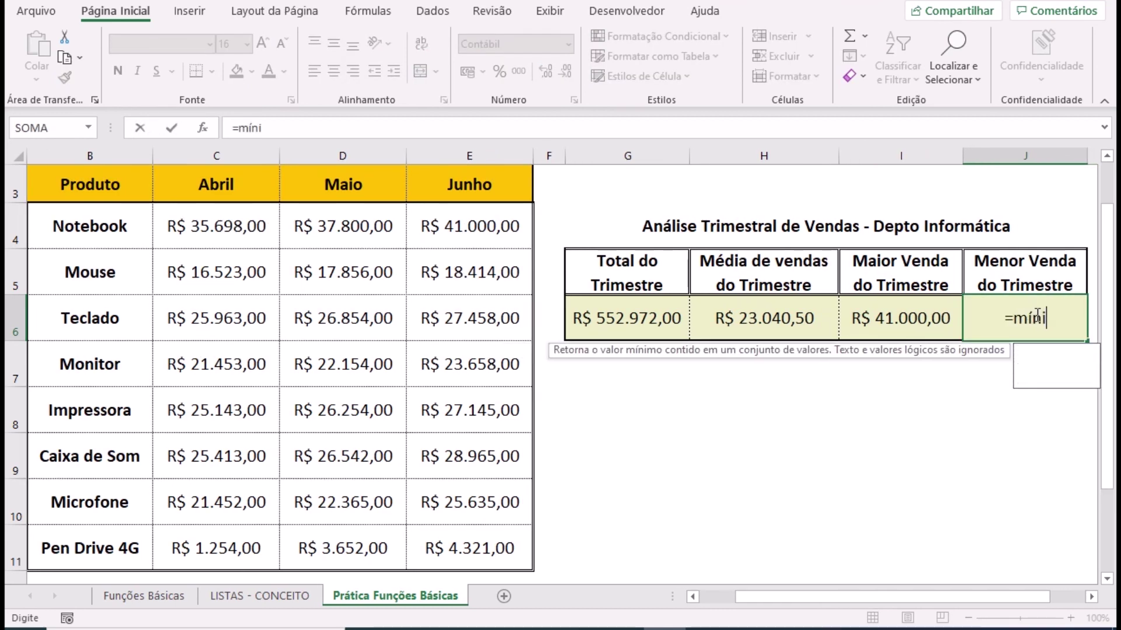
type("mo(")
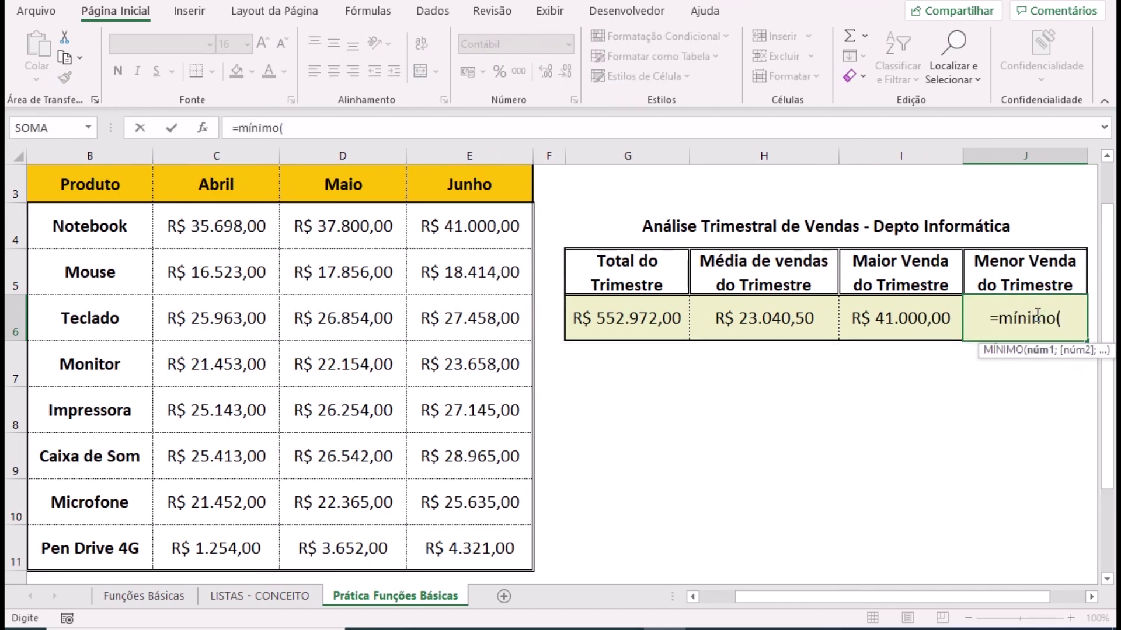
left_click(268, 220)
left_click_drag(331, 232, 475, 548)
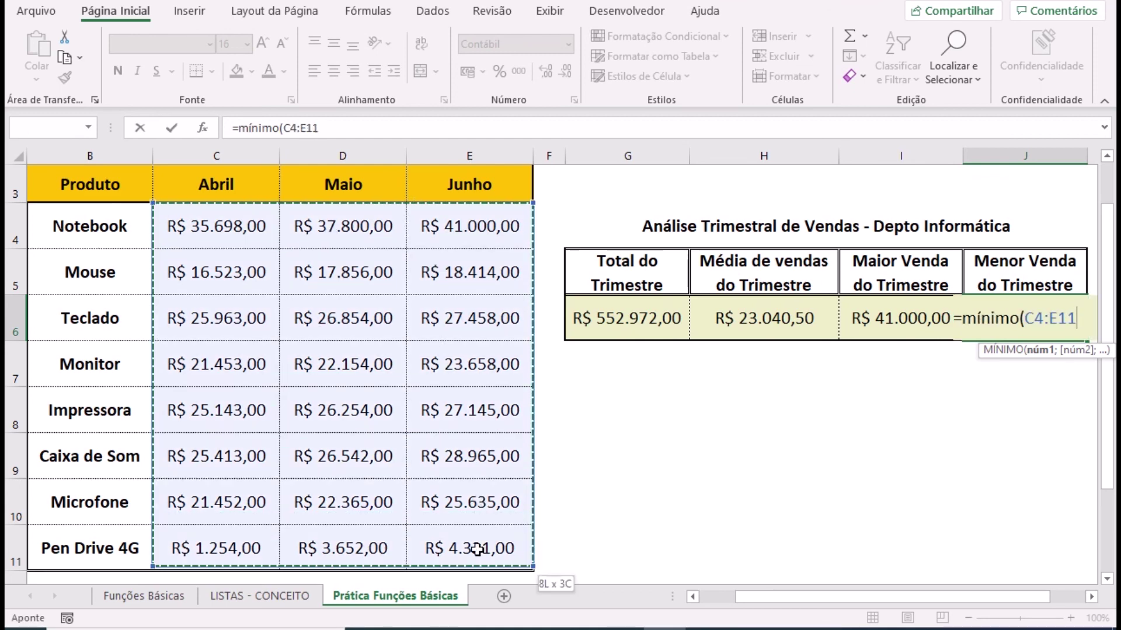
type(")")
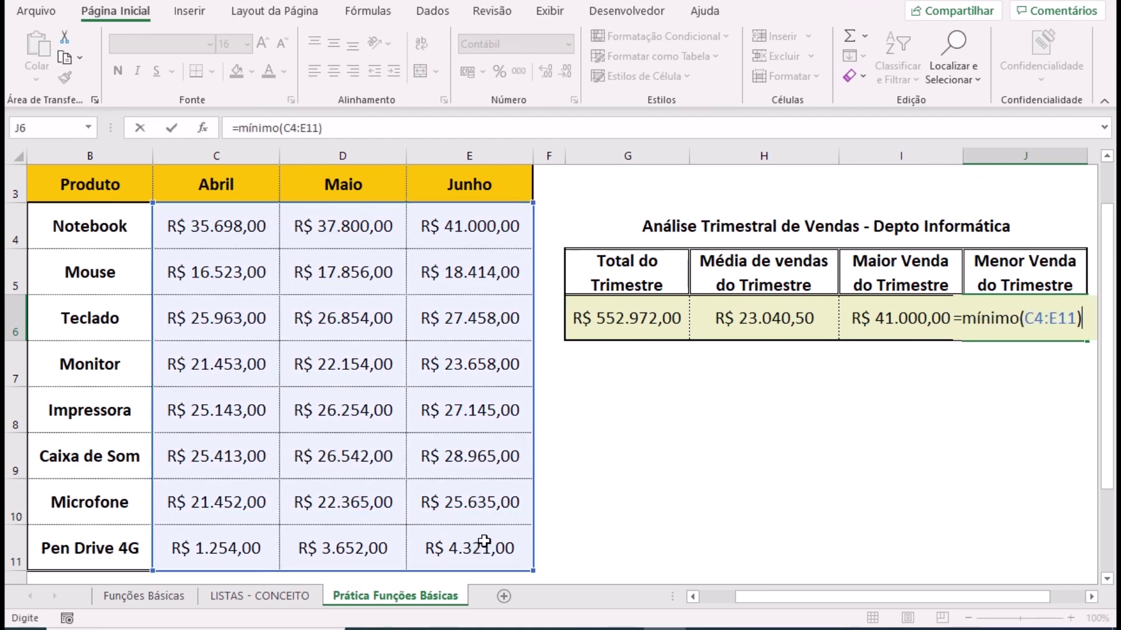
key("Return")
left_click(642, 442)
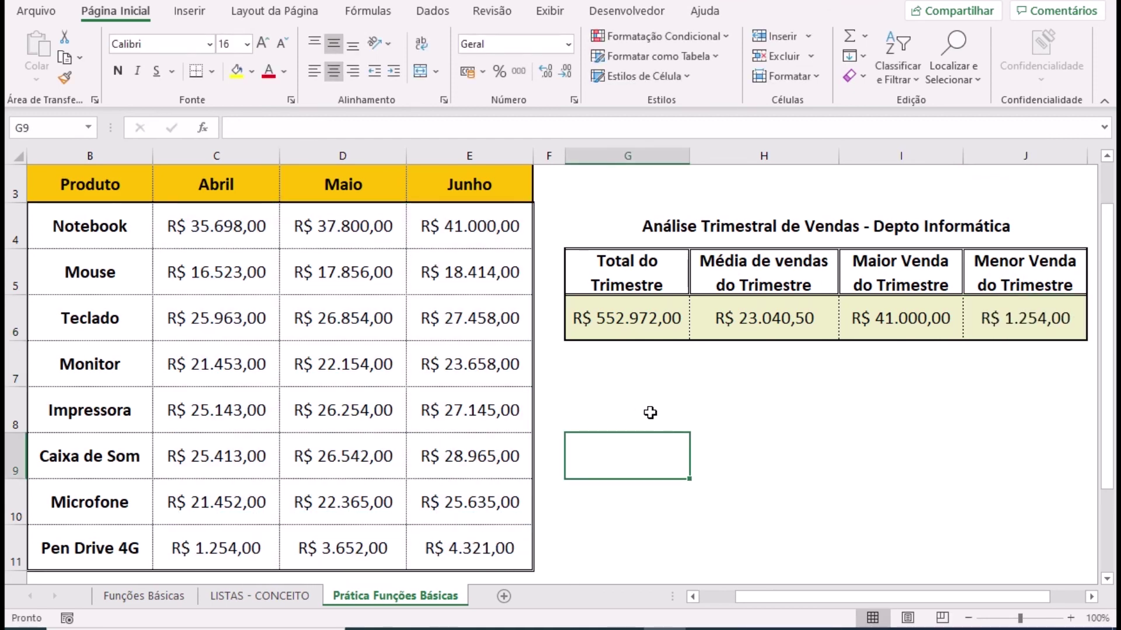